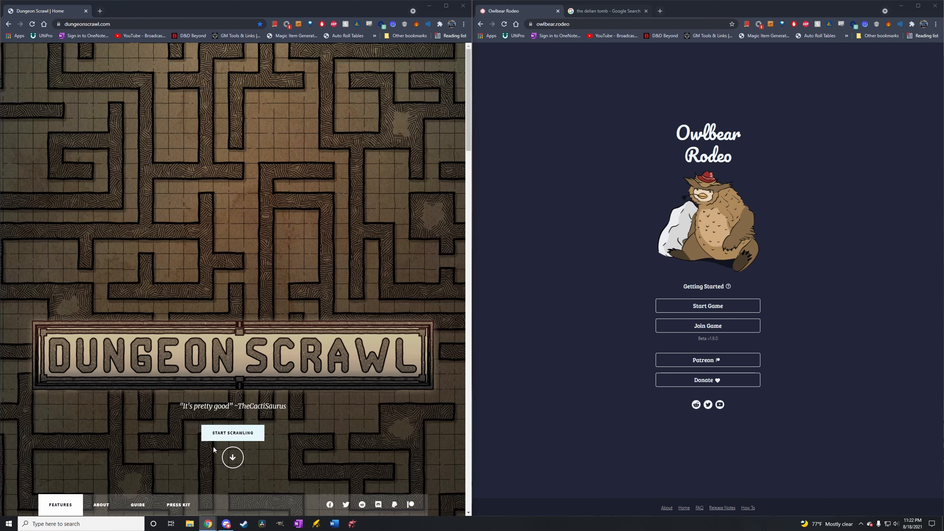
Show the Delian Tomb image results and open the preview of the Reddit Dungeondraft map as a reference.
{"action": "left_click", "coordinate": [613, 11]}
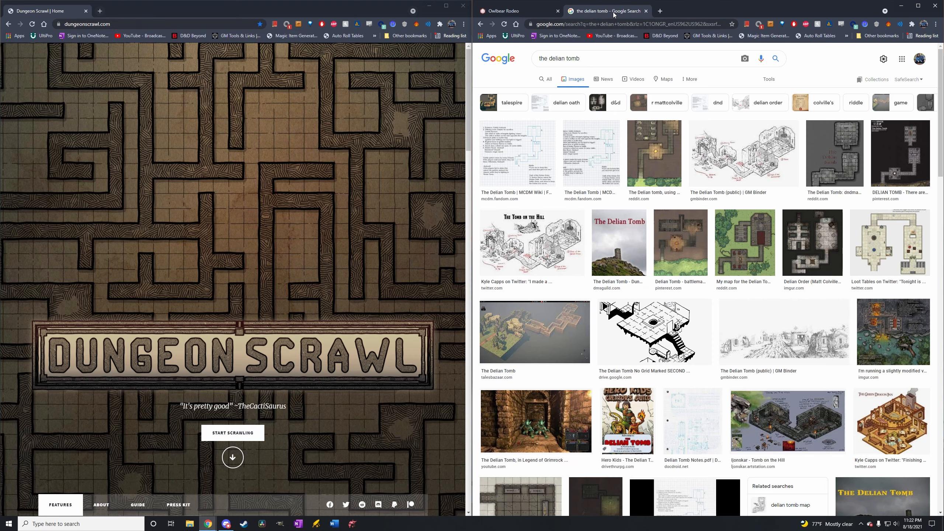
{"action": "left_click", "coordinate": [658, 161]}
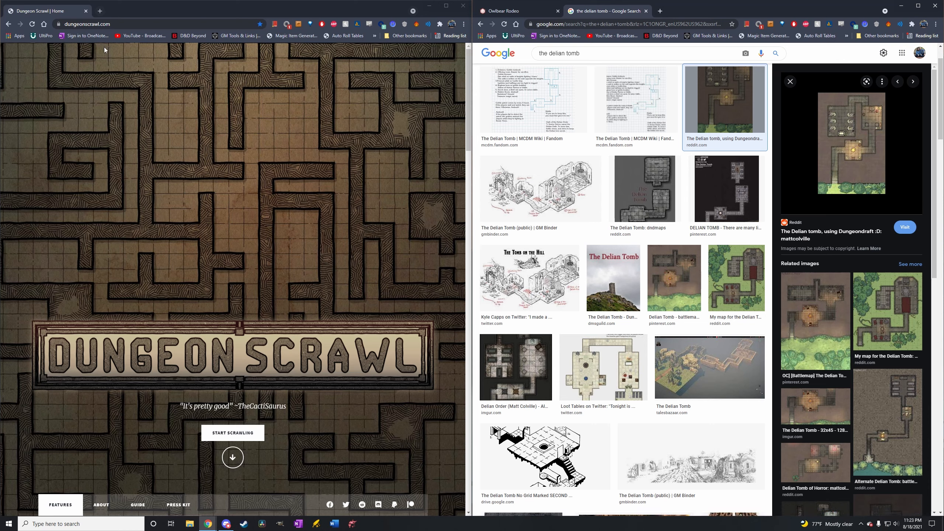
Switch to the Dungeon Scrawl site, launch the map editor and dismiss its welcome message.
{"action": "left_click", "coordinate": [224, 433]}
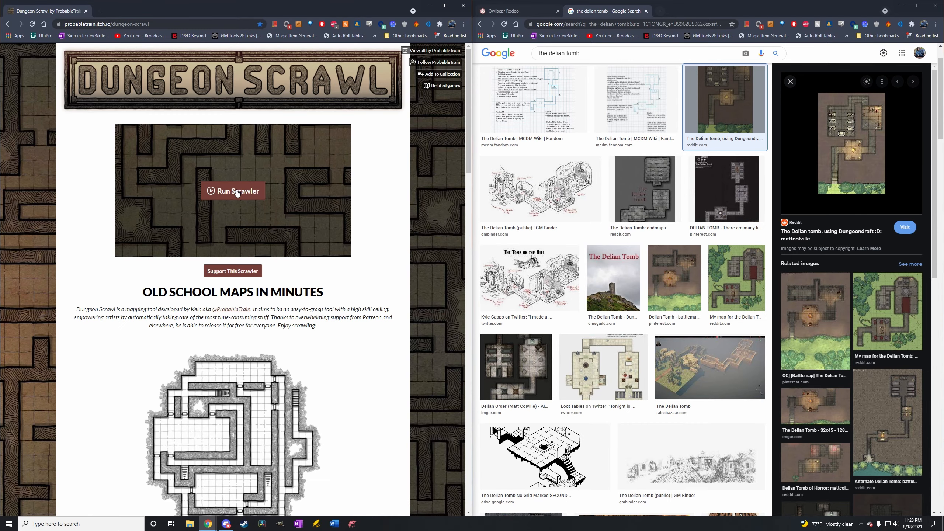
{"action": "scroll", "coordinate": [236, 192], "scroll_direction": "down", "scroll_amount": 1}
{"action": "left_click", "coordinate": [245, 152]}
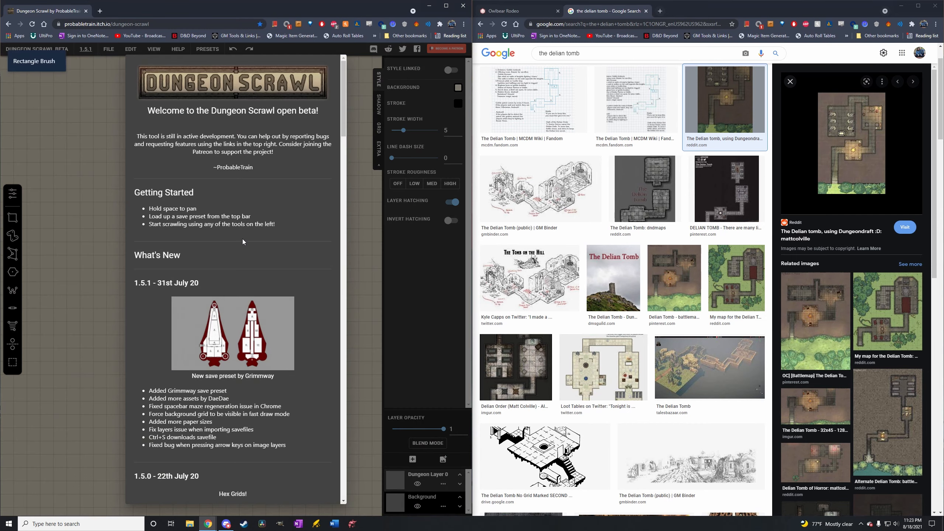
{"action": "left_click", "coordinate": [356, 225]}
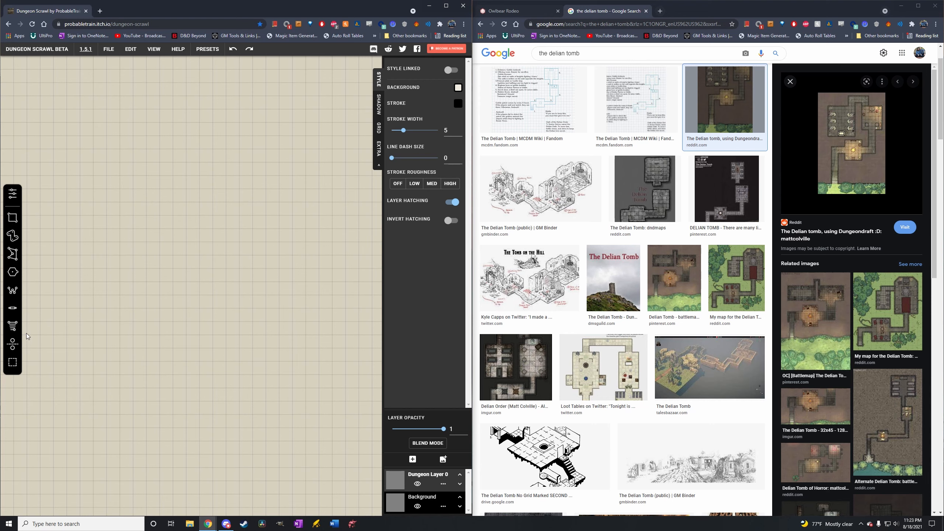
Draw a rectangular room about 5 by 4 grid squares near the middle of the empty canvas.
{"action": "left_click", "coordinate": [13, 218]}
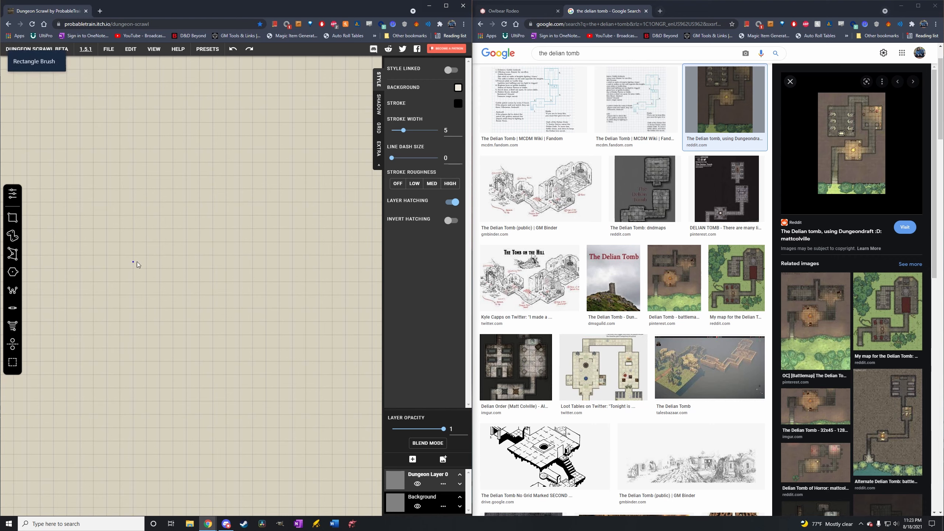
{"action": "left_click_drag", "start_coordinate": [147, 241], "coordinate": [213, 294]}
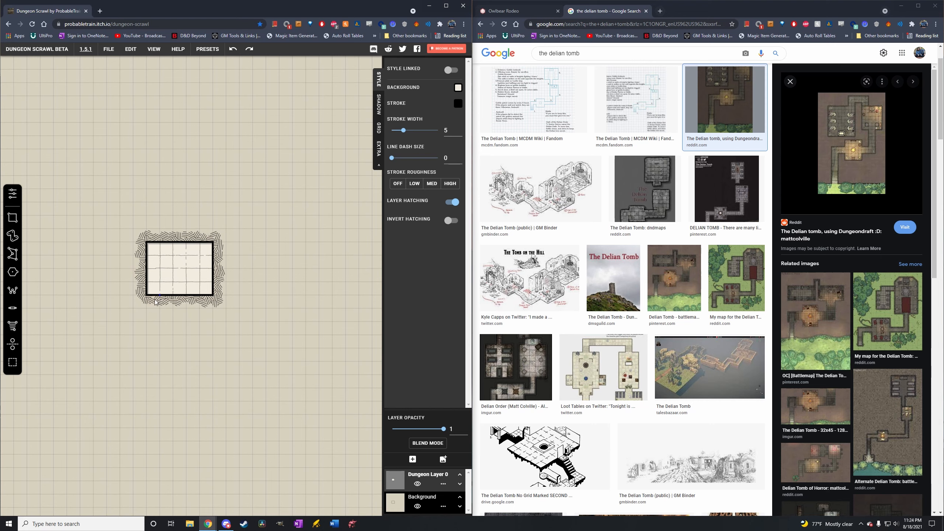
Try a freehand curving passage running up from the room's upper-left corner with the Path brush, and undo it.
{"action": "left_click", "coordinate": [21, 234]}
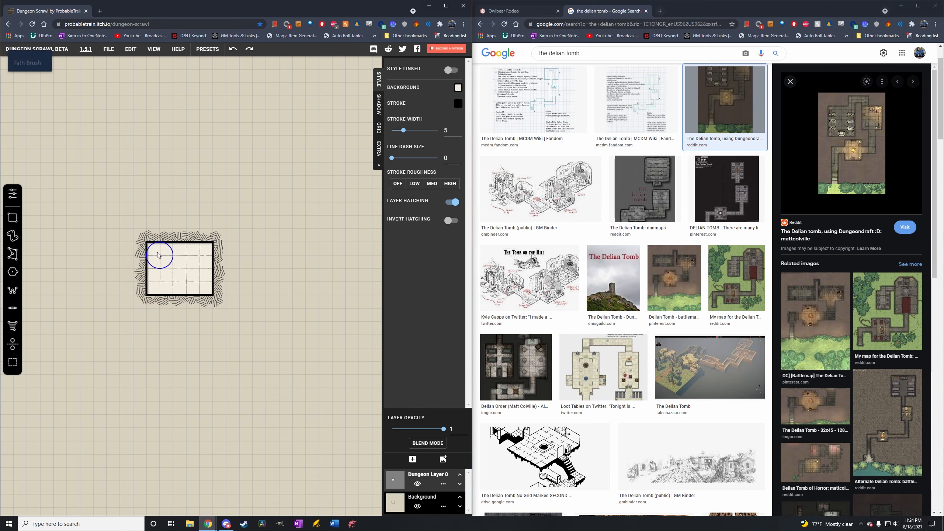
{"action": "mouse_move", "coordinate": [157, 255]}
{"action": "left_mouse_down"}
{"action": "mouse_move", "coordinate": [122, 233]}
{"action": "mouse_move", "coordinate": [116, 211]}
{"action": "mouse_move", "coordinate": [181, 169]}
{"action": "mouse_move", "coordinate": [191, 143]}
{"action": "left_mouse_up"}
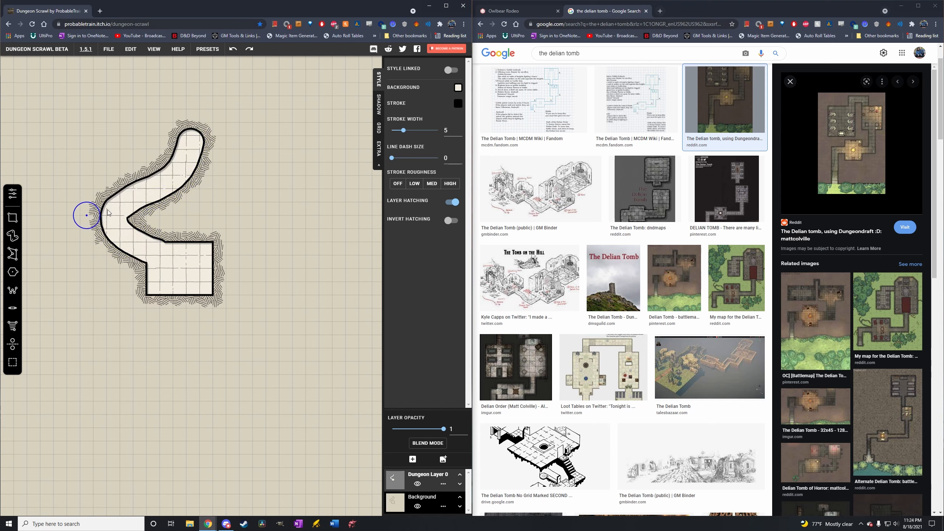
{"action": "key", "text": "ctrl+z"}
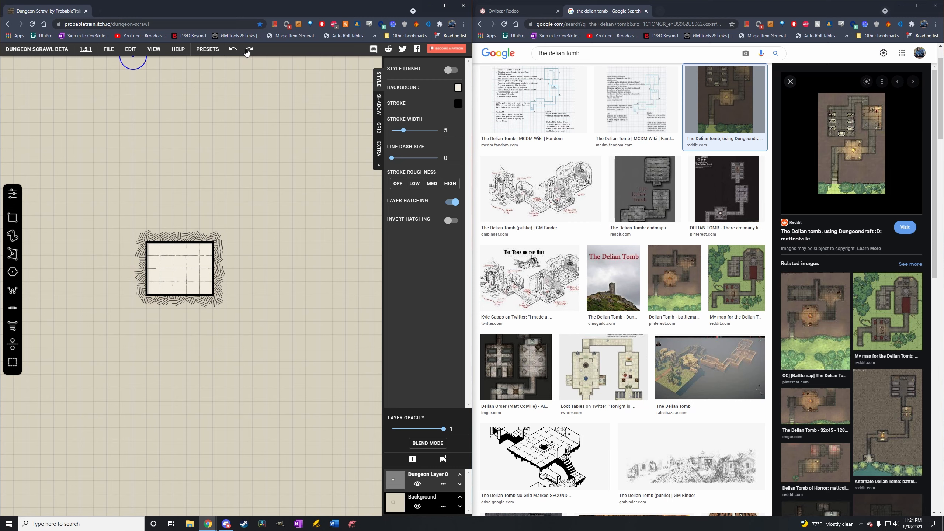
Draw a V-shaped angular passage off the room's lower-left corner with the Polygon tool.
{"action": "left_click", "coordinate": [12, 254]}
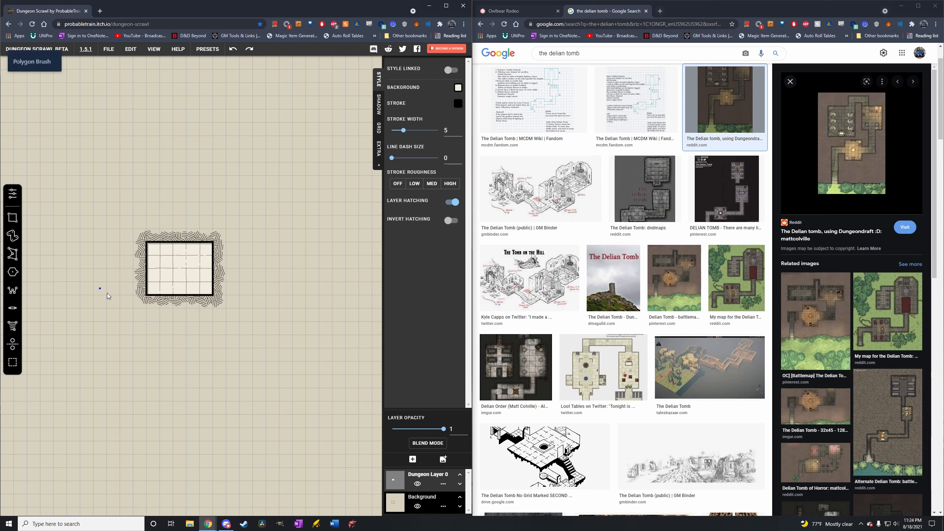
{"action": "left_click", "coordinate": [113, 334]}
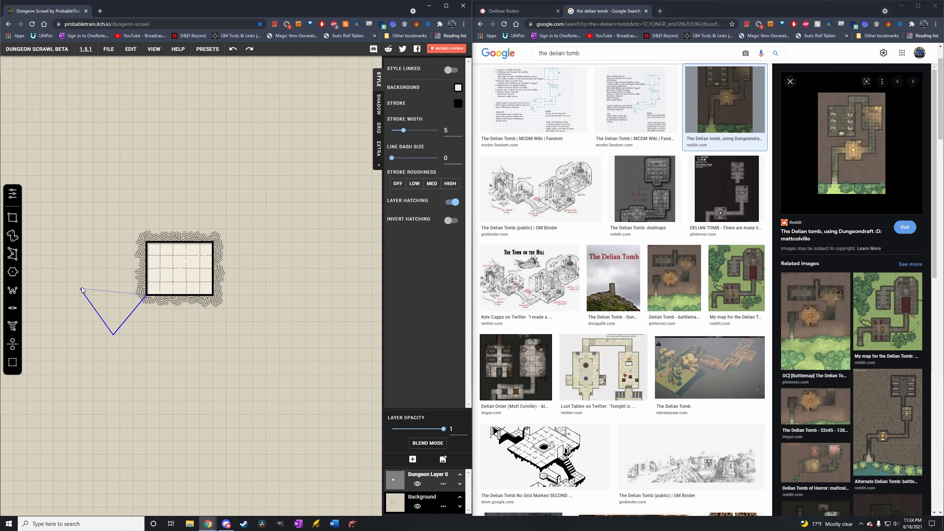
{"action": "left_click", "coordinate": [80, 268]}
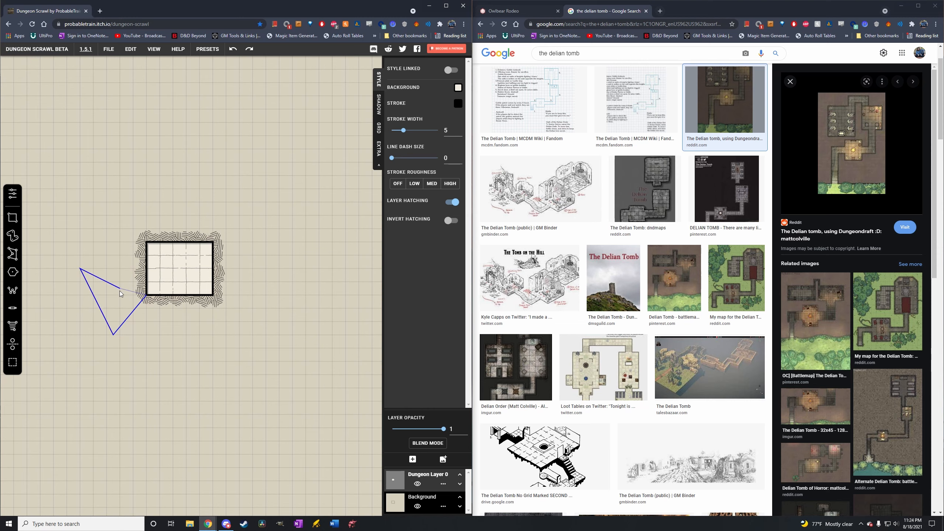
{"action": "left_click", "coordinate": [95, 256]}
{"action": "double_click", "coordinate": [145, 295]}
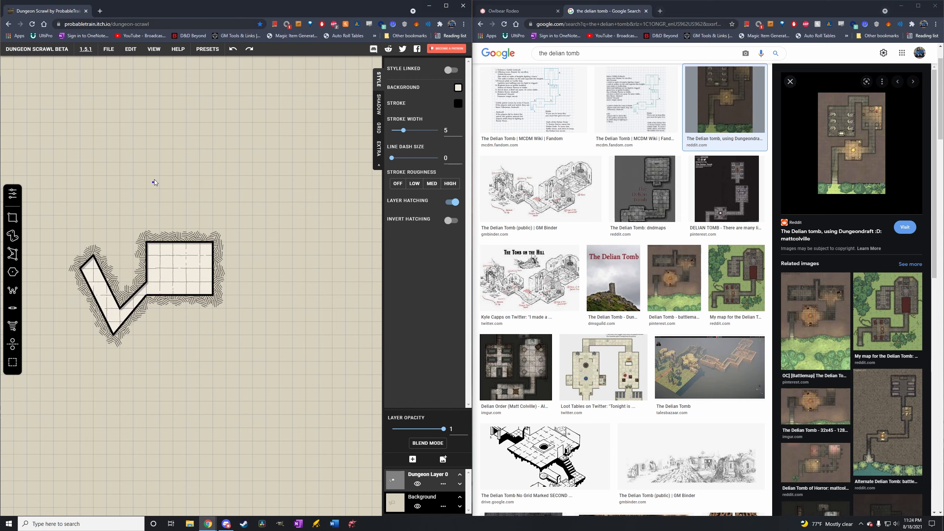
Draw a five-pointed star room above and to the right of the rectangular room, and undo both polygon shapes.
{"action": "left_click", "coordinate": [235, 190]}
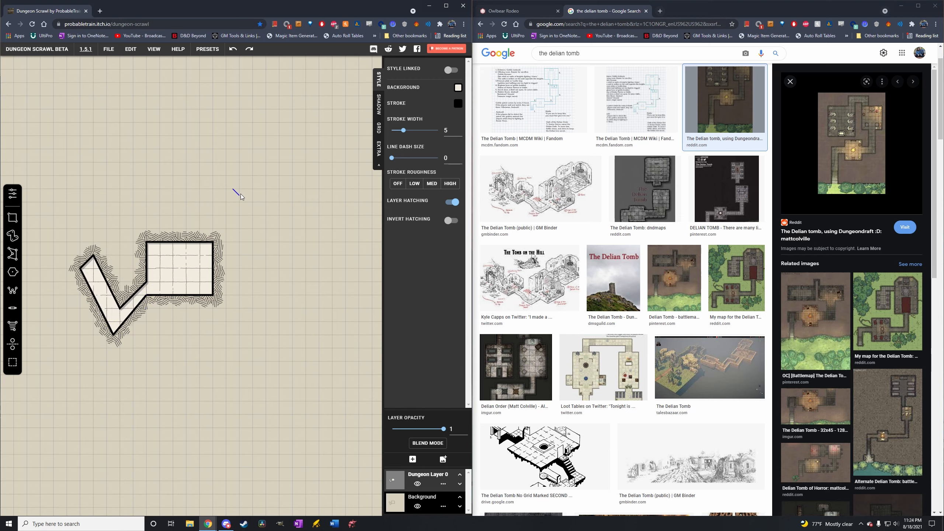
{"action": "left_click", "coordinate": [267, 190]}
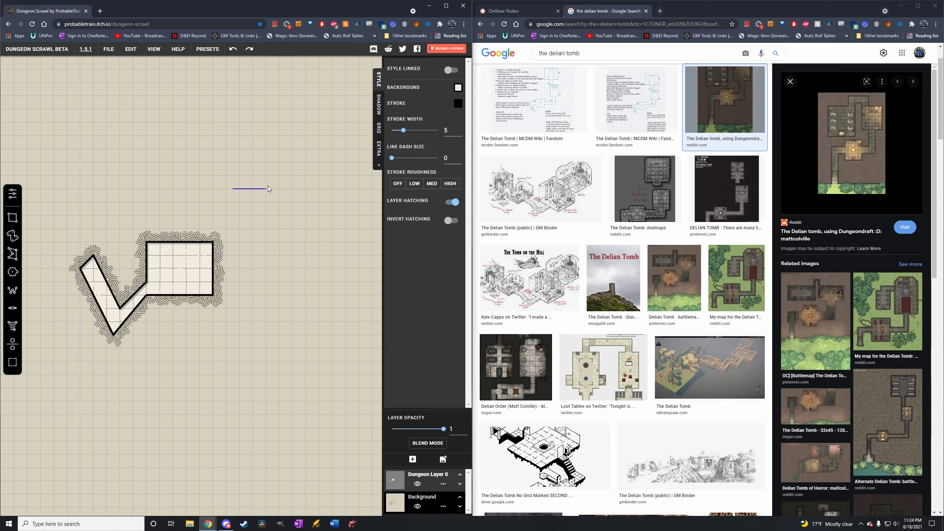
{"action": "left_click", "coordinate": [287, 152]}
{"action": "left_click", "coordinate": [345, 188]}
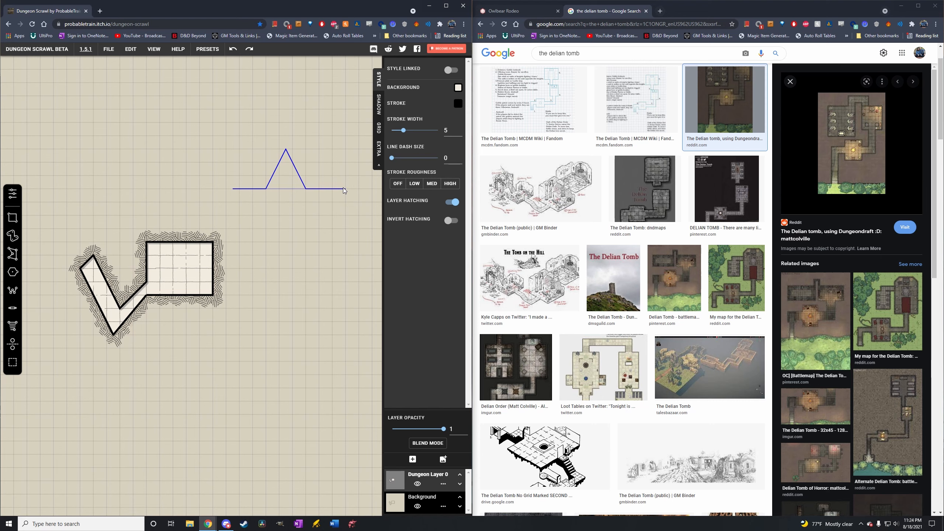
{"action": "left_click", "coordinate": [313, 215]}
{"action": "left_click", "coordinate": [338, 248]}
{"action": "left_click", "coordinate": [299, 235]}
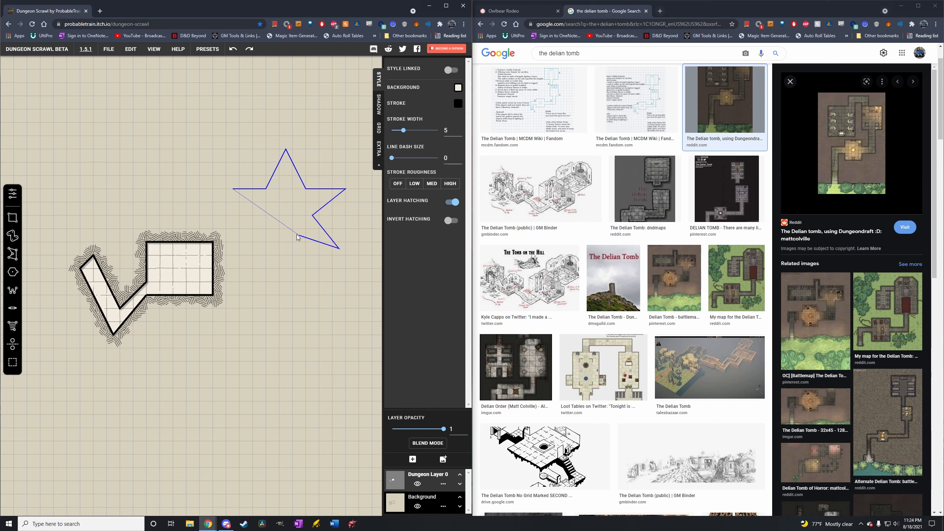
{"action": "left_click", "coordinate": [253, 256]}
{"action": "double_click", "coordinate": [279, 216]}
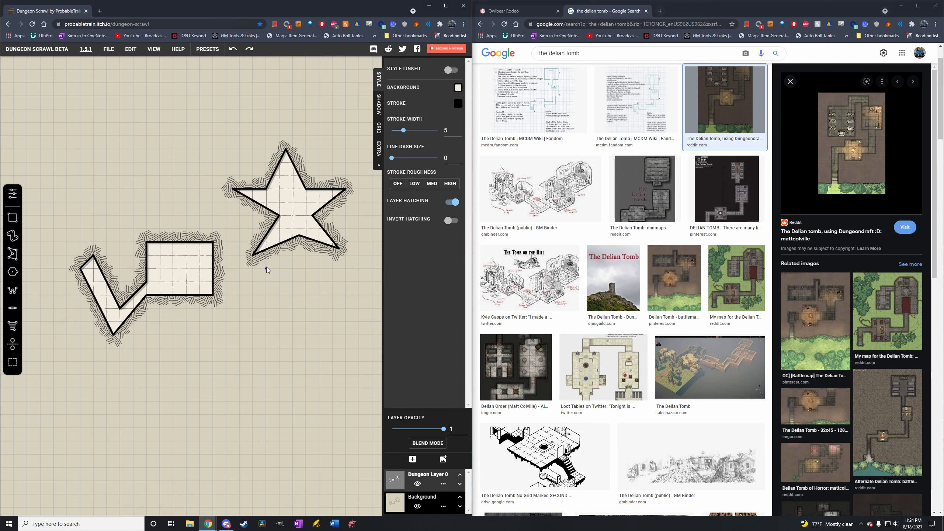
{"action": "key", "text": "ctrl+z"}
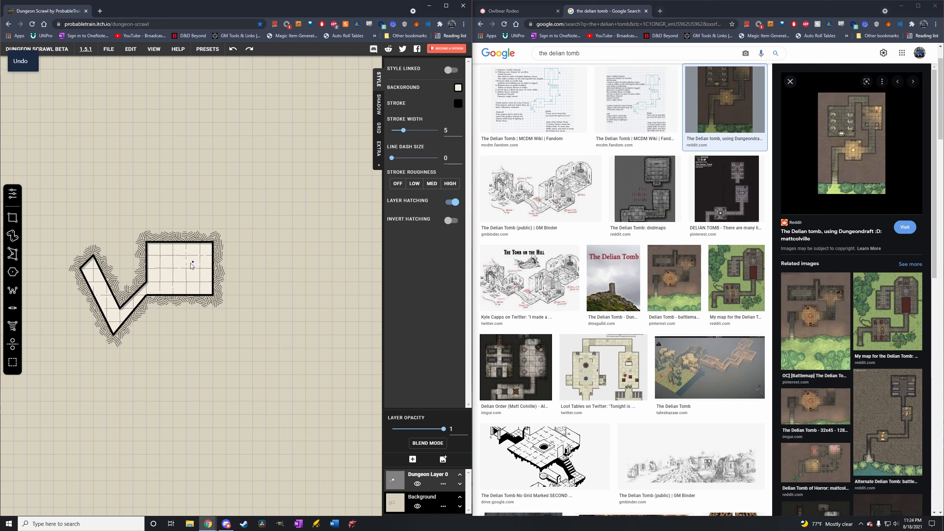
{"action": "key", "text": "ctrl+z"}
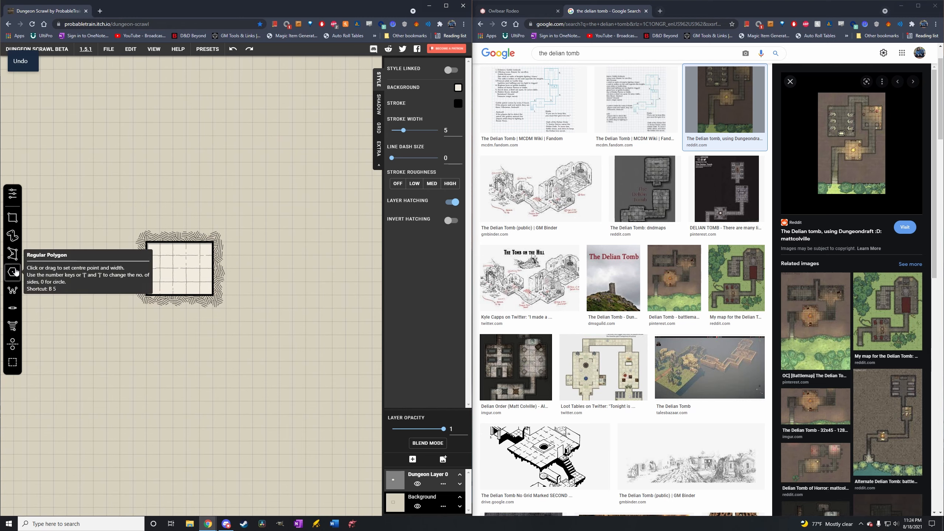
Try a separate hexagonal room to the left of the rectangular room with the Regular Polygon tool, and undo it.
{"action": "left_click", "coordinate": [15, 272]}
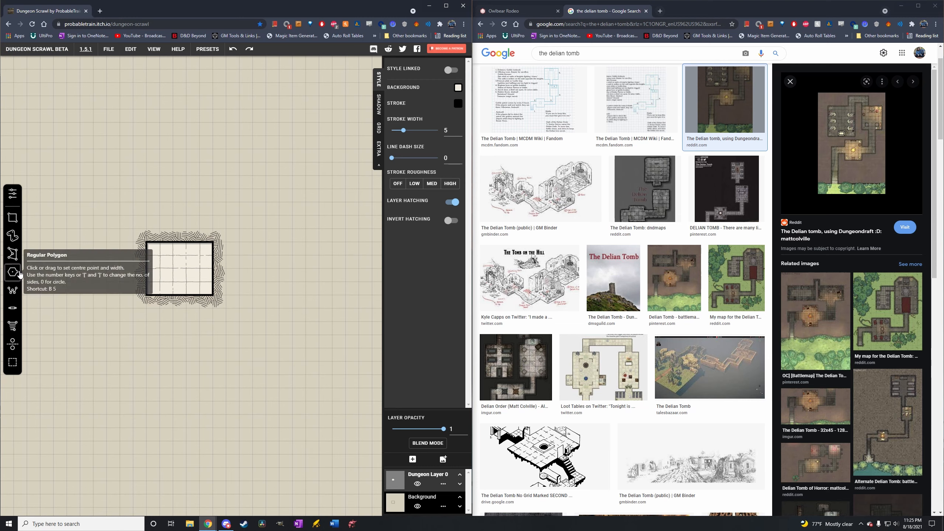
{"action": "left_click_drag", "start_coordinate": [74, 257], "coordinate": [107, 287]}
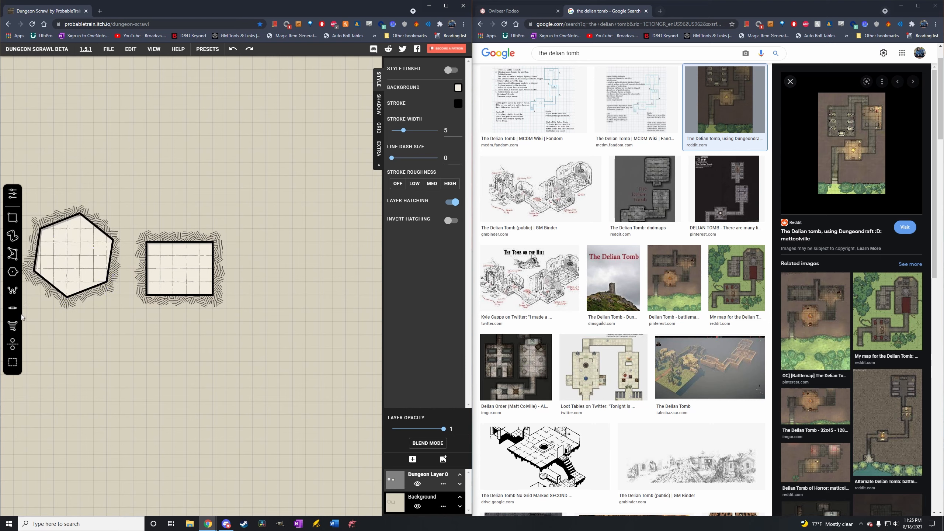
{"action": "key", "text": "ctrl+z"}
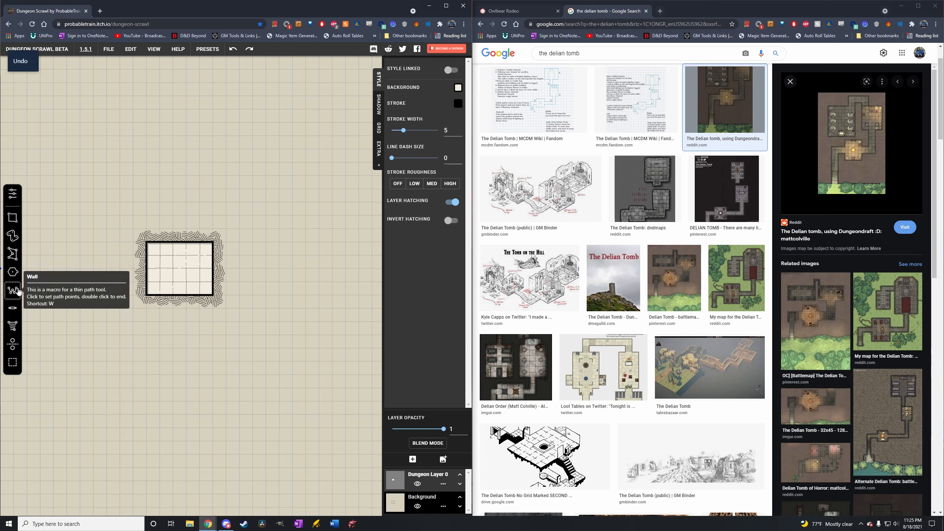
Draw a vertical interior wall about two squares long inside the rectangular room with the Wall tool.
{"action": "left_click", "coordinate": [12, 290]}
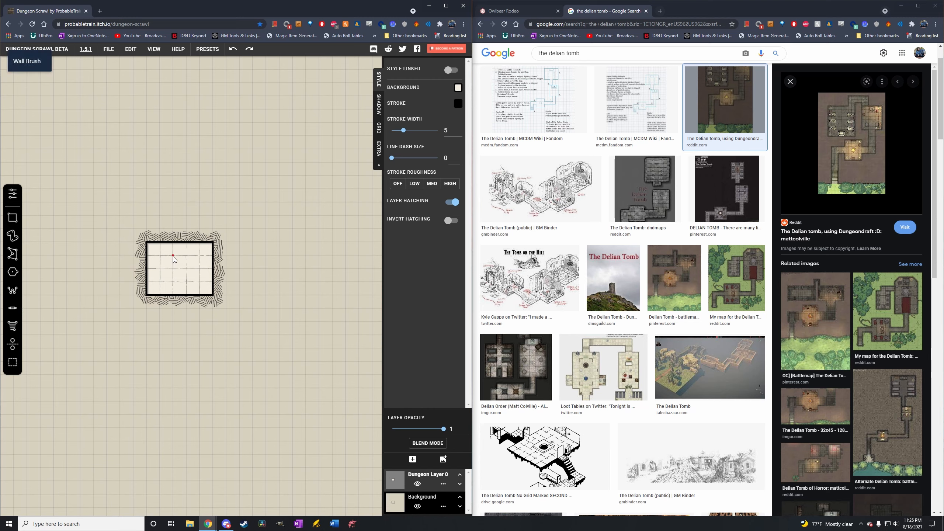
{"action": "left_click_drag", "start_coordinate": [173, 256], "coordinate": [178, 322]}
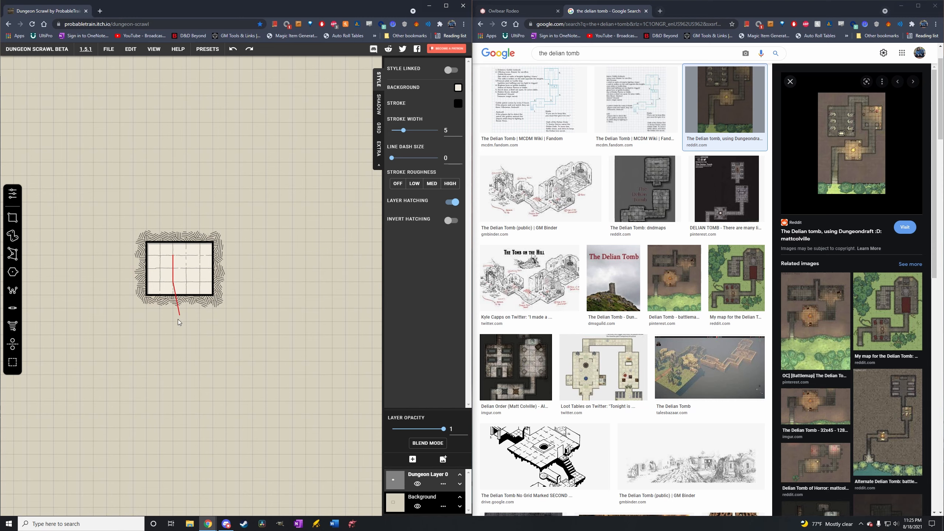
{"action": "left_click_drag", "start_coordinate": [174, 267], "coordinate": [174, 257]}
Try a one-square door on the upper half of the interior wall.
{"action": "left_click", "coordinate": [20, 308]}
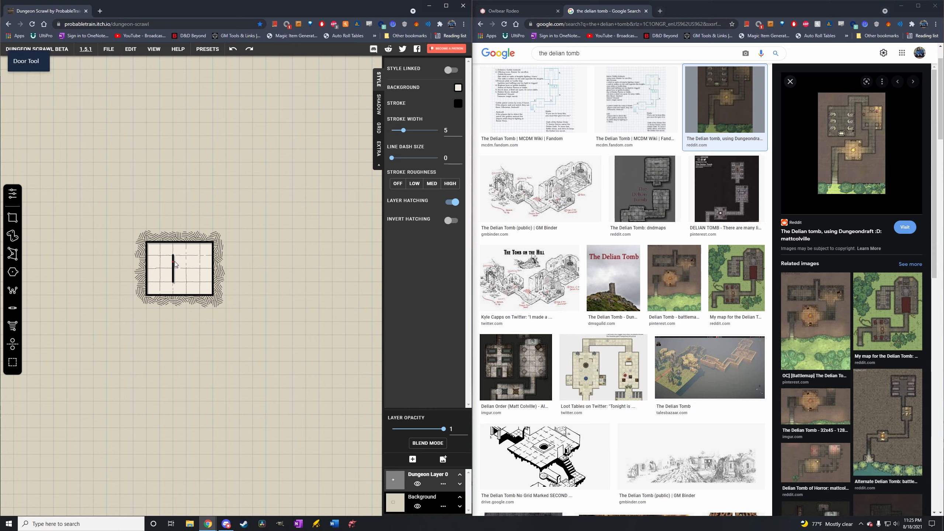
{"action": "mouse_move", "coordinate": [174, 256]}
{"action": "left_mouse_down"}
{"action": "mouse_move", "coordinate": [174, 281]}
{"action": "mouse_move", "coordinate": [174, 269]}
{"action": "left_mouse_up"}
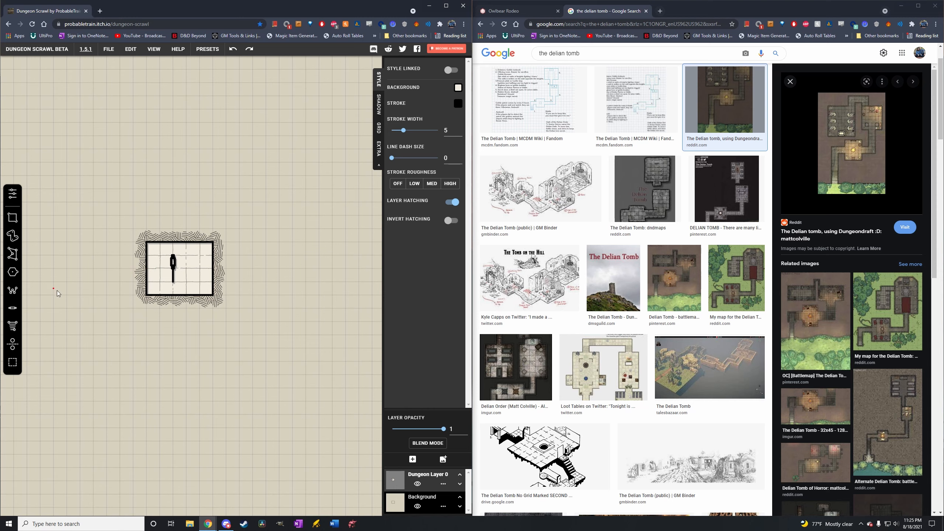
Add a tapering staircase in the lower-right corner of the rectangular room with the Stairs tool.
{"action": "left_click", "coordinate": [13, 330]}
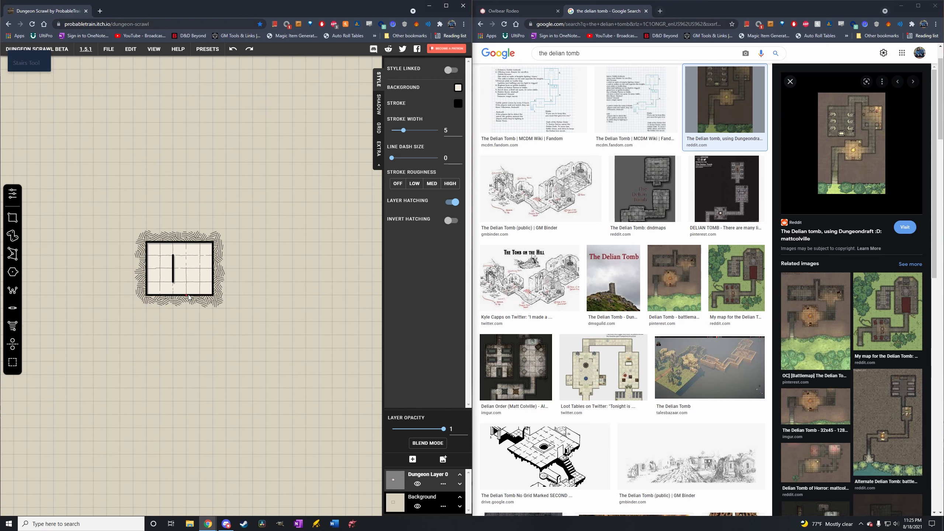
{"action": "left_click_drag", "start_coordinate": [203, 293], "coordinate": [212, 293]}
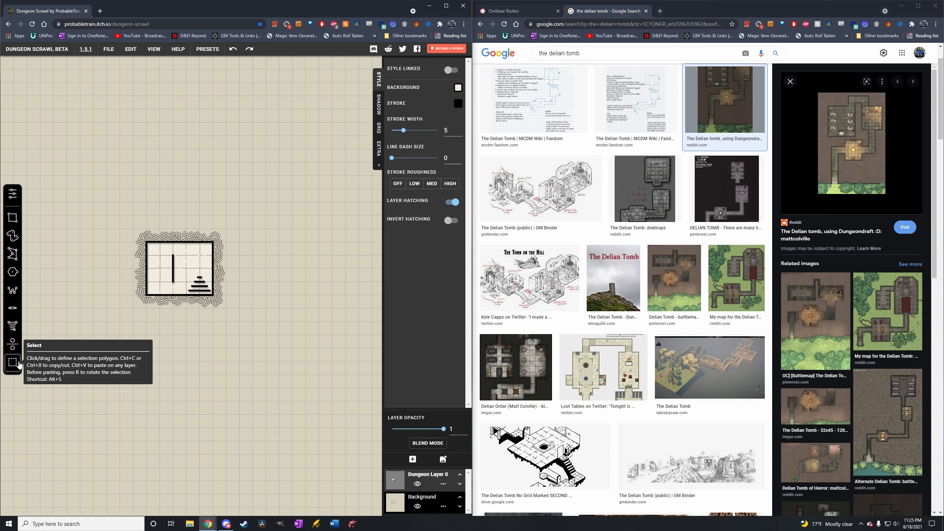
Try out the Mirror tool on the empty area left of the room, and undo the last action.
{"action": "left_click", "coordinate": [12, 344]}
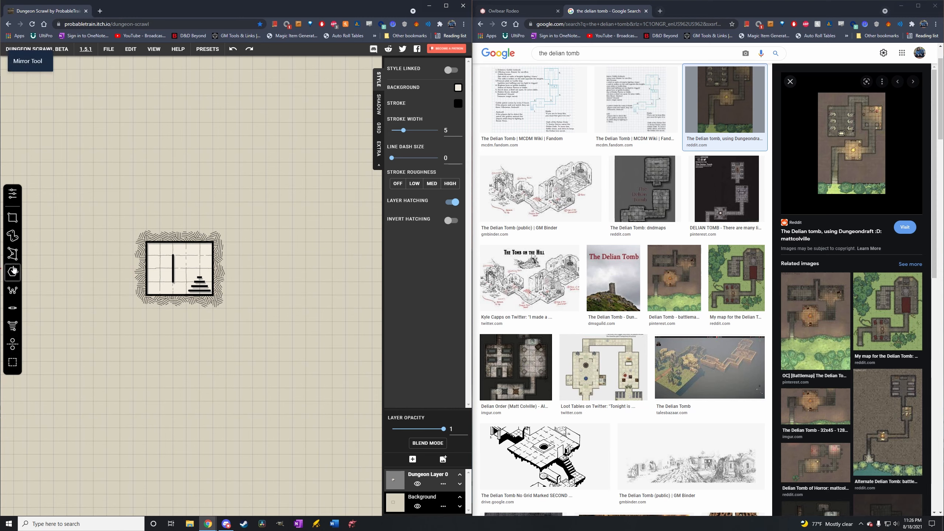
{"action": "left_click_drag", "start_coordinate": [60, 255], "coordinate": [58, 304]}
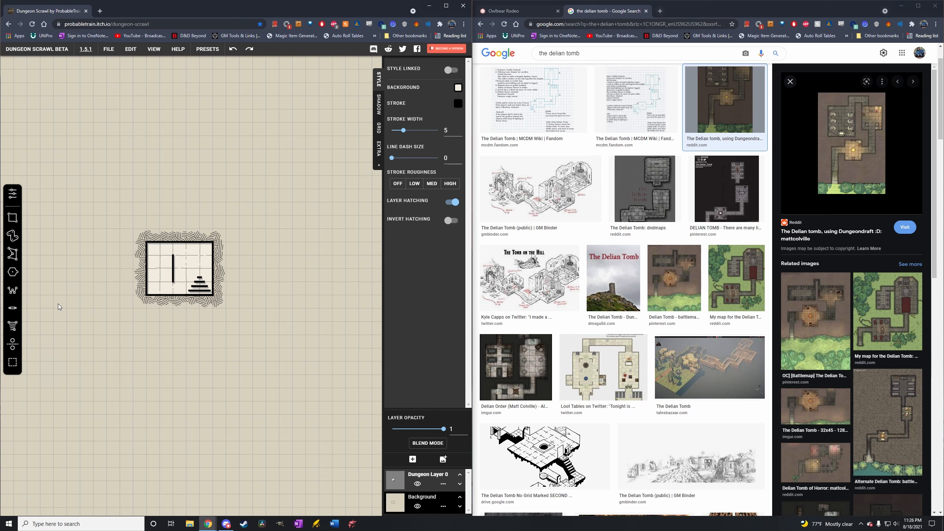
{"action": "key", "text": "ctrl+z"}
Draw a hexagonal room about five squares wide that overlaps the rectangular room's left side.
{"action": "left_click", "coordinate": [12, 274]}
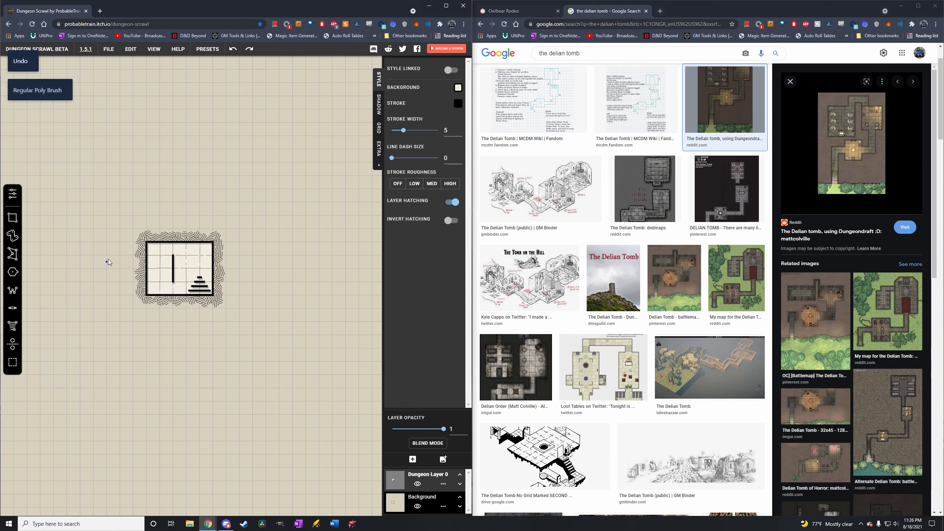
{"action": "left_click_drag", "start_coordinate": [120, 248], "coordinate": [94, 277]}
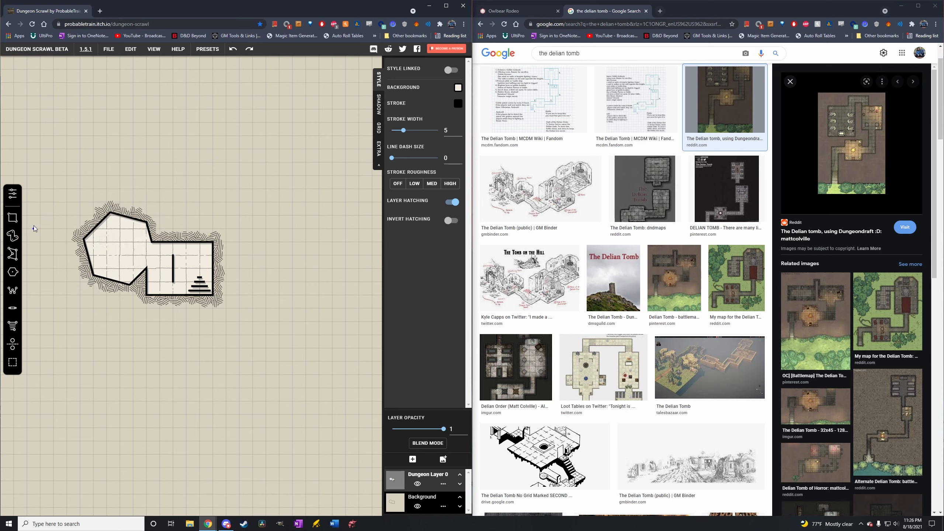
Paint a winding passage from the hexagonal room's left side up and around to the upper right with the Path brush.
{"action": "left_click", "coordinate": [12, 235]}
{"action": "mouse_move", "coordinate": [100, 242]}
{"action": "left_mouse_down"}
{"action": "mouse_move", "coordinate": [62, 220]}
{"action": "mouse_move", "coordinate": [63, 177]}
{"action": "mouse_move", "coordinate": [123, 157]}
{"action": "mouse_move", "coordinate": [172, 119]}
{"action": "left_mouse_up"}
Draw a rectangular room about 10 by 4 grid squares over the upper end of the winding passage.
{"action": "left_click", "coordinate": [12, 272]}
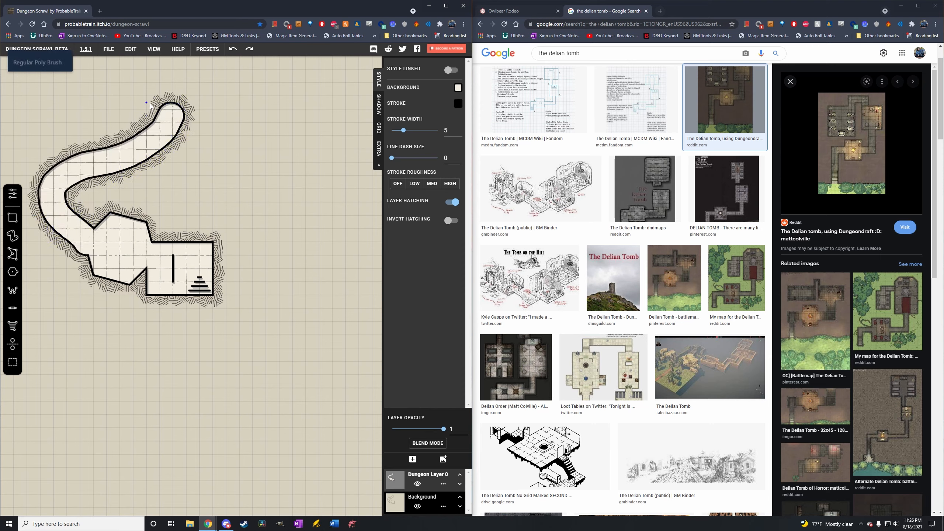
{"action": "left_click", "coordinate": [12, 218]}
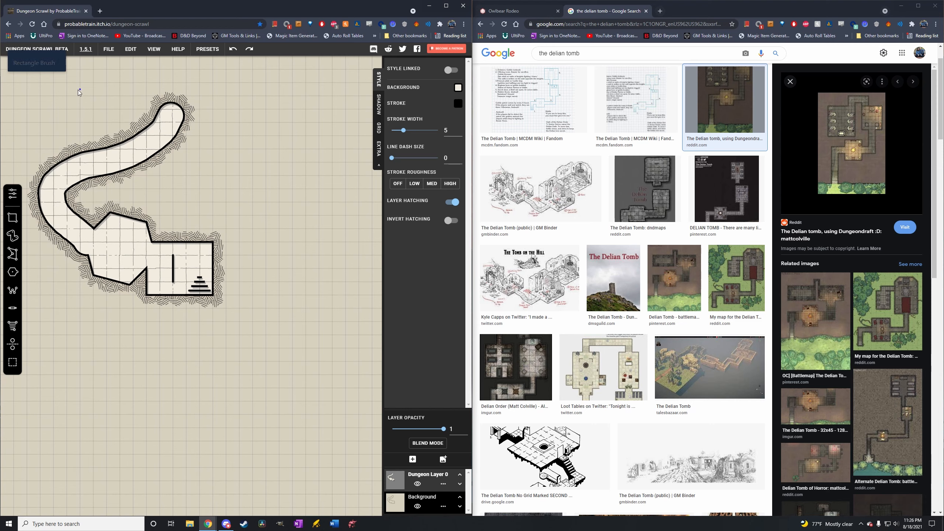
{"action": "left_click_drag", "start_coordinate": [83, 99], "coordinate": [211, 152]}
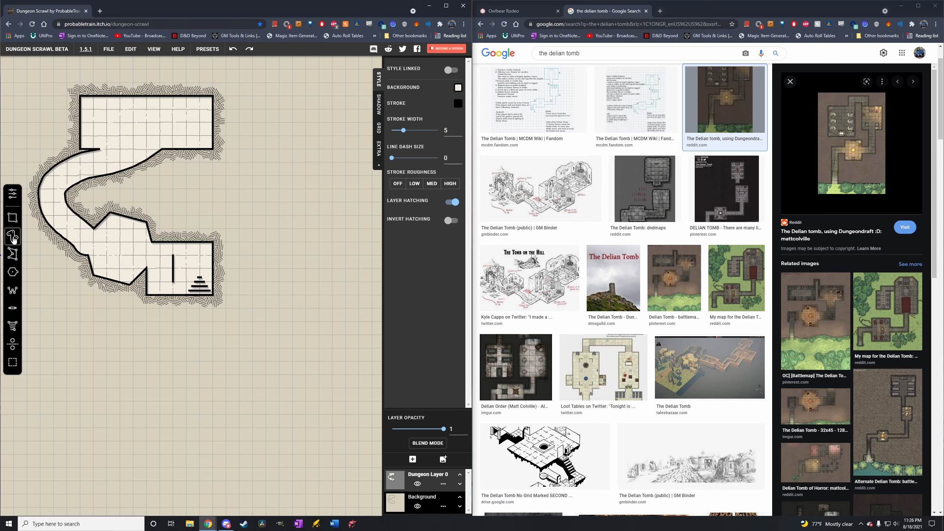
Mirror all the drawn rooms and passages across a vertical line just right of them with the Mirror tool.
{"action": "scroll", "coordinate": [241, 201], "scroll_direction": "down", "scroll_amount": 2}
{"action": "scroll", "coordinate": [241, 201], "scroll_direction": "down", "scroll_amount": 2}
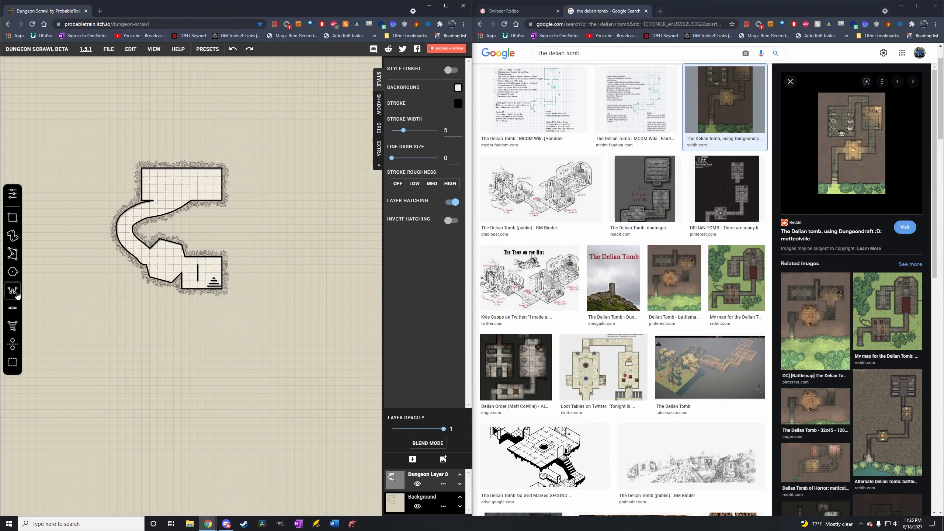
{"action": "left_click", "coordinate": [16, 345]}
{"action": "left_click_drag", "start_coordinate": [237, 153], "coordinate": [237, 265]}
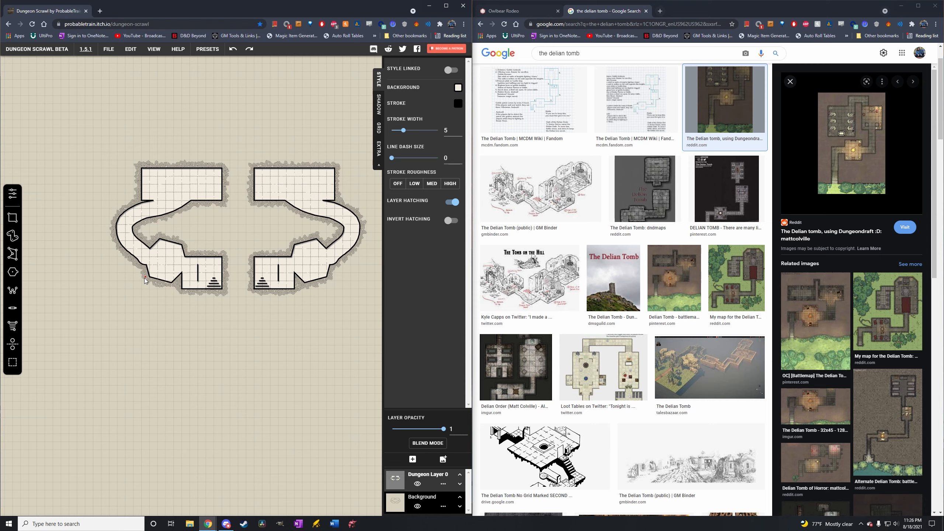
Undo the mirrored copy and every earlier practice shape until the canvas is blank.
{"action": "key", "text": "ctrl+z"}
{"action": "key", "text": "ctrl+z"}
{"action": "key", "text": "ctrl+z"}
{"action": "key", "text": "ctrl+z"}
{"action": "key", "text": "ctrl+z"}
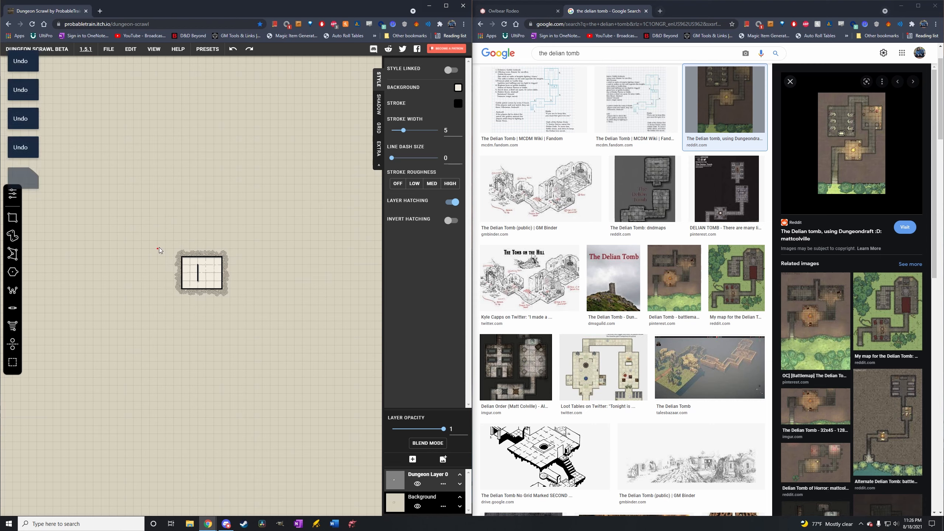
{"action": "key", "text": "ctrl+z"}
Draw an L-shaped corridor from rectangles: a 2 by 6 square vertical run joined to a 6 by 2 square run across its upper end.
{"action": "left_click", "coordinate": [12, 221]}
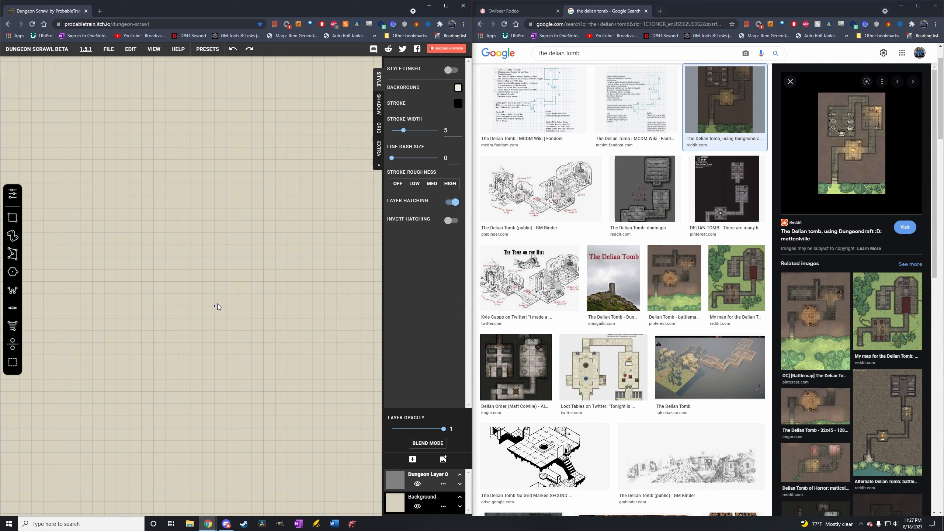
{"action": "scroll", "coordinate": [216, 303], "scroll_direction": "up", "scroll_amount": 3}
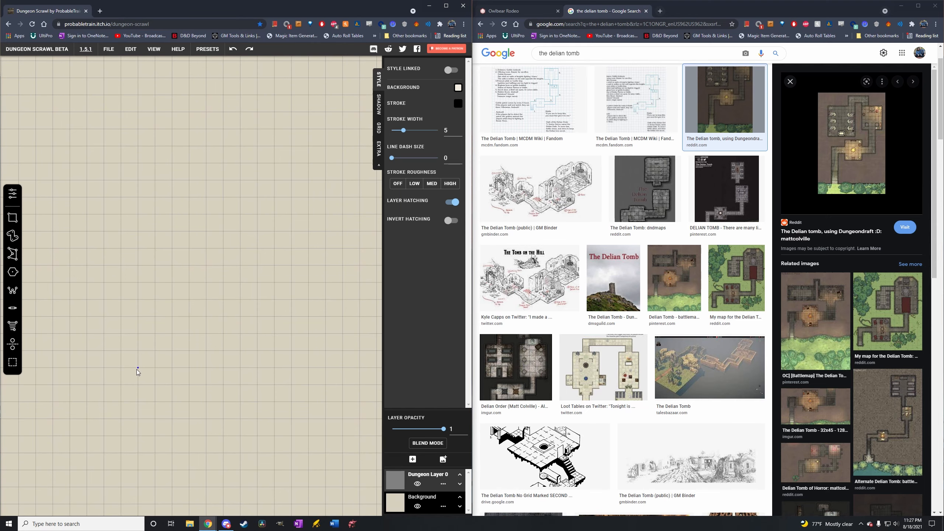
{"action": "left_click_drag", "start_coordinate": [170, 367], "coordinate": [173, 267]}
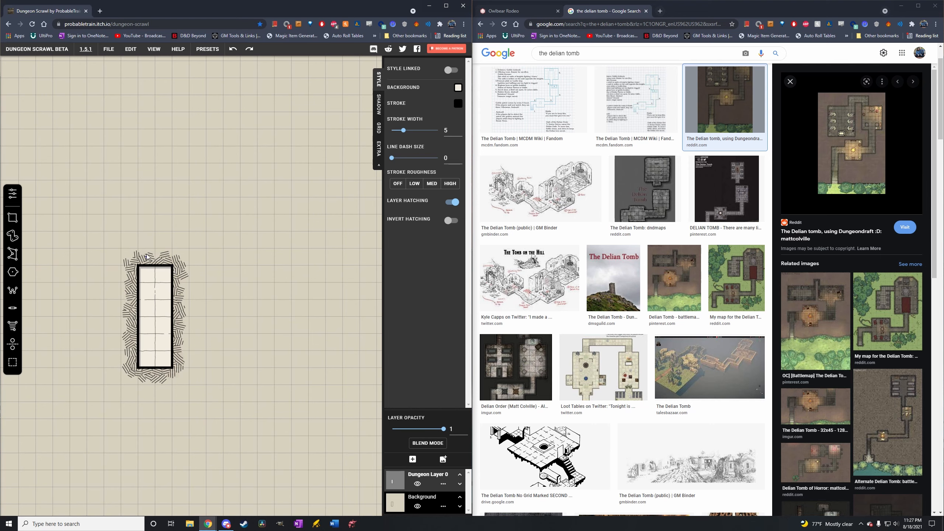
{"action": "mouse_move", "coordinate": [138, 235]}
{"action": "left_mouse_down"}
{"action": "mouse_move", "coordinate": [167, 264]}
{"action": "mouse_move", "coordinate": [240, 264]}
{"action": "left_mouse_up"}
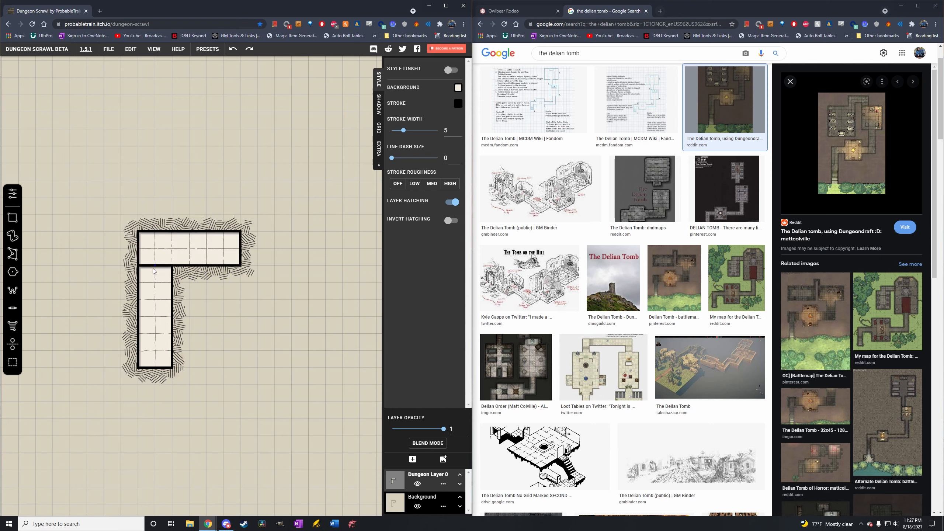
{"action": "left_click_drag", "start_coordinate": [140, 254], "coordinate": [171, 284]}
Draw a rectangular room about 7 by 9 squares at the corridor's right end, and open the wall between them.
{"action": "mouse_move", "coordinate": [321, 246]}
{"action": "left_mouse_down"}
{"action": "mouse_move", "coordinate": [232, 245]}
{"action": "mouse_move", "coordinate": [310, 284]}
{"action": "mouse_move", "coordinate": [262, 212]}
{"action": "mouse_move", "coordinate": [217, 269]}
{"action": "left_mouse_up"}
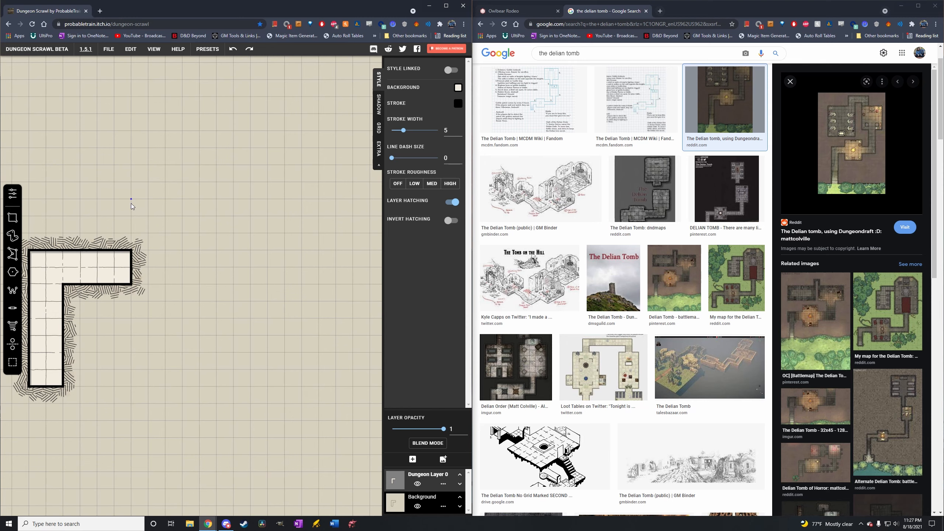
{"action": "left_click_drag", "start_coordinate": [130, 202], "coordinate": [230, 335]}
{"action": "left_click_drag", "start_coordinate": [234, 344], "coordinate": [249, 352]}
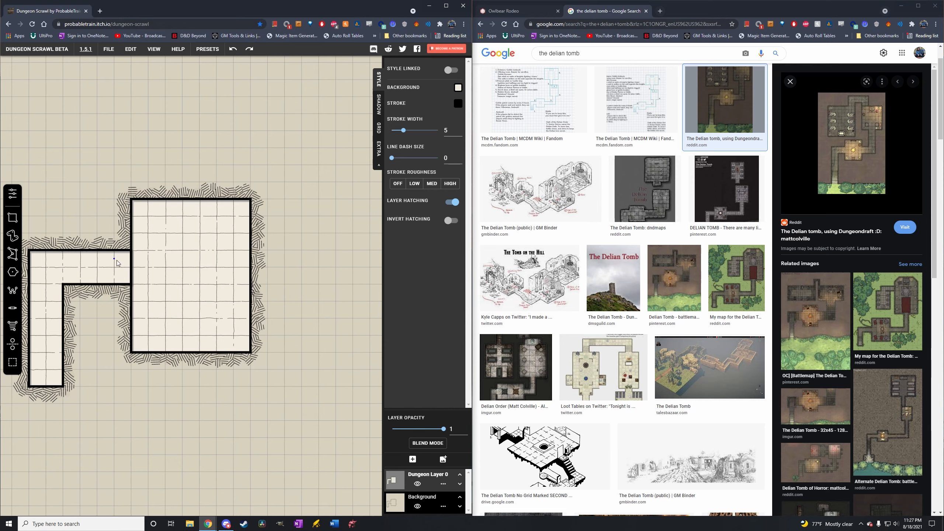
{"action": "left_click_drag", "start_coordinate": [113, 253], "coordinate": [148, 283]}
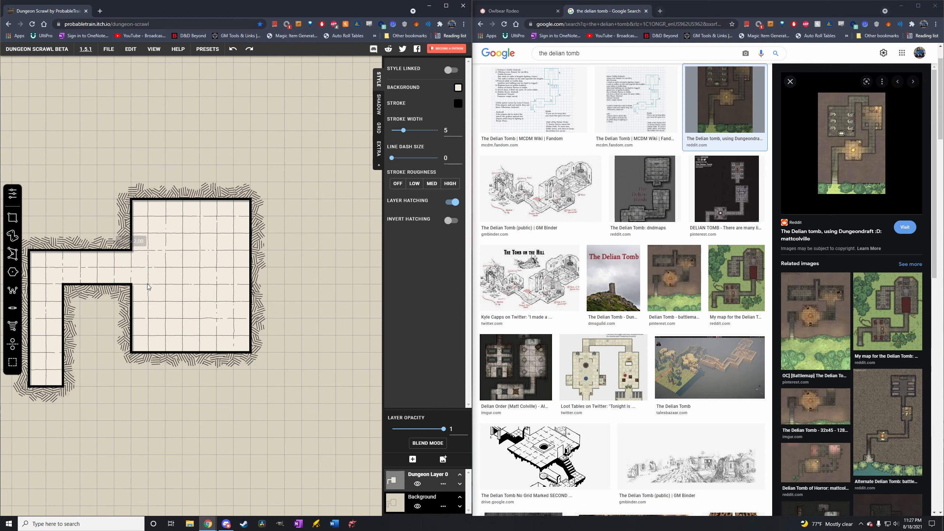
Draw a 4 by 2 square corridor out of the room's right wall, opened to the room, with a 2 by 6 square corridor going up from its end.
{"action": "left_click_drag", "start_coordinate": [312, 298], "coordinate": [208, 302]}
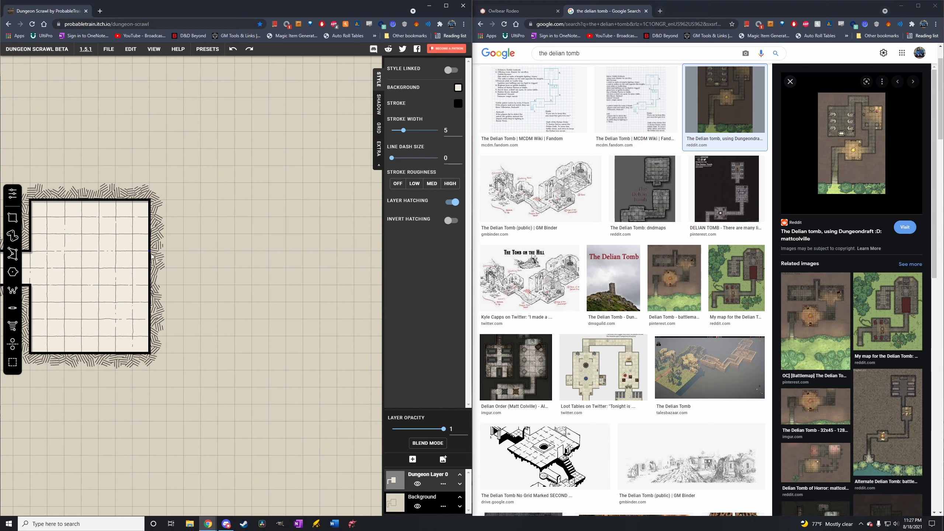
{"action": "mouse_move", "coordinate": [151, 257]}
{"action": "left_mouse_down"}
{"action": "mouse_move", "coordinate": [198, 286]}
{"action": "mouse_move", "coordinate": [218, 285]}
{"action": "left_mouse_up"}
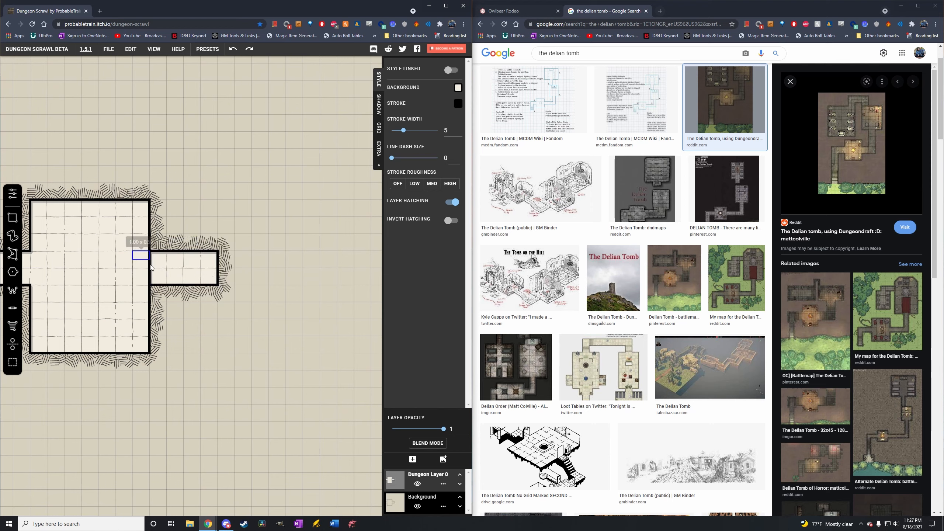
{"action": "left_click_drag", "start_coordinate": [151, 266], "coordinate": [250, 183]}
Draw a room about 8 by 6 squares over the upper end of the vertical corridor, and open the wall between them.
{"action": "left_click_drag", "start_coordinate": [244, 141], "coordinate": [252, 256]}
{"action": "left_click_drag", "start_coordinate": [178, 195], "coordinate": [315, 299]}
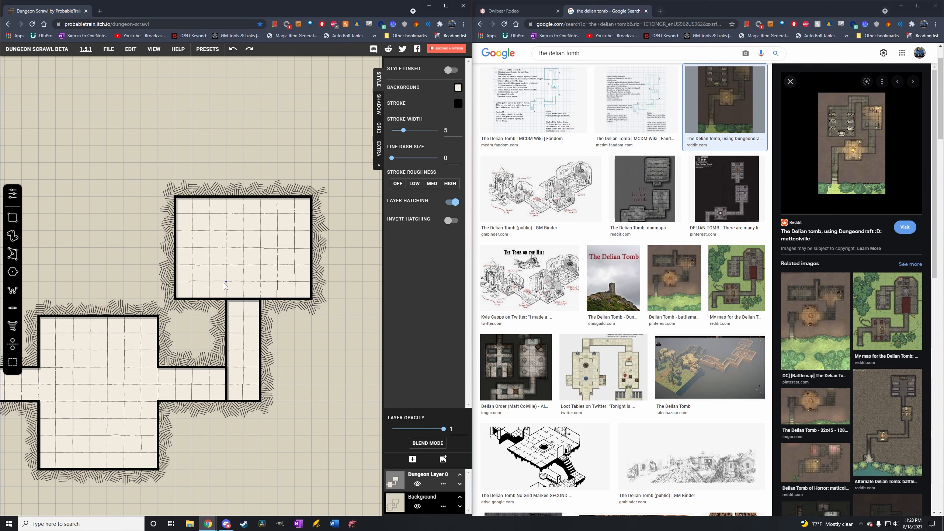
{"action": "left_click_drag", "start_coordinate": [250, 309], "coordinate": [251, 309]}
Draw a one-square-wide passage above the upper room's left corner, running up about four squares and bending left about two.
{"action": "left_click_drag", "start_coordinate": [233, 169], "coordinate": [279, 267]}
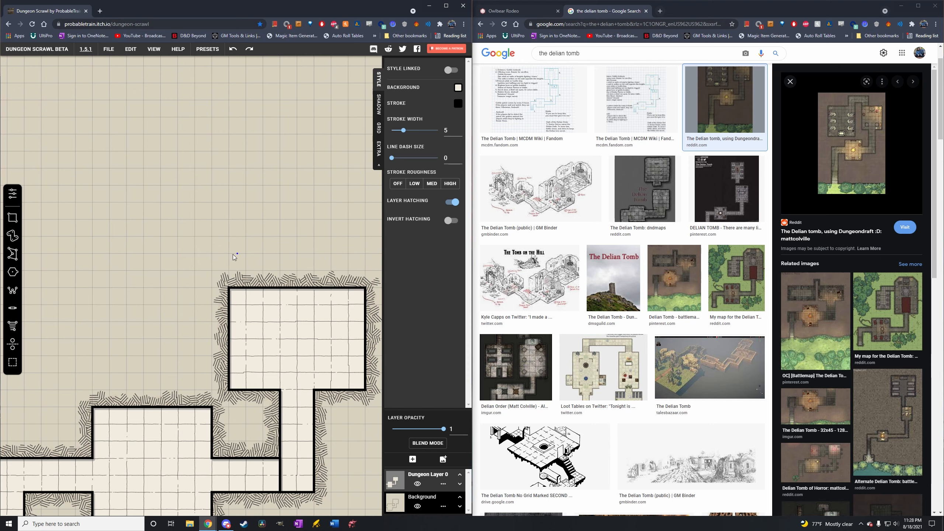
{"action": "mouse_move", "coordinate": [230, 254]}
{"action": "left_mouse_down"}
{"action": "mouse_move", "coordinate": [265, 288]}
{"action": "mouse_move", "coordinate": [223, 240]}
{"action": "mouse_move", "coordinate": [229, 207]}
{"action": "left_mouse_up"}
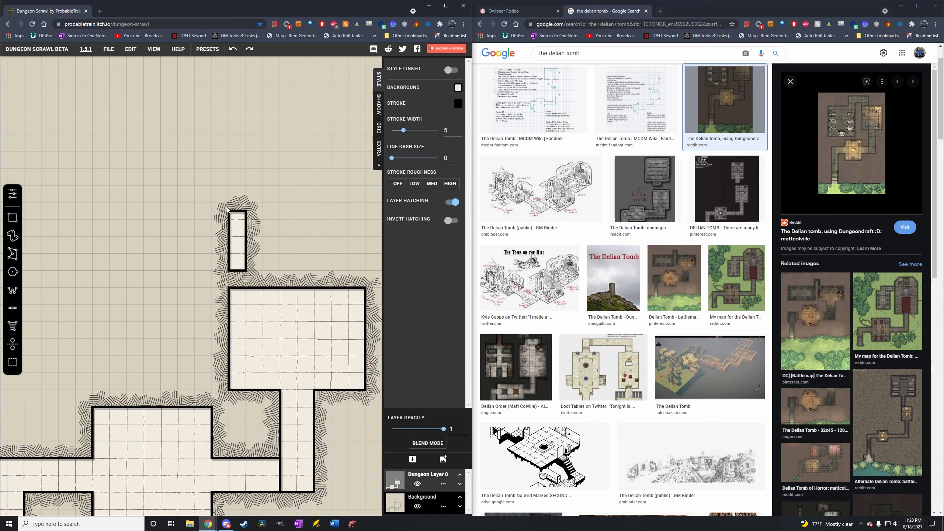
{"action": "left_click_drag", "start_coordinate": [229, 203], "coordinate": [194, 223]}
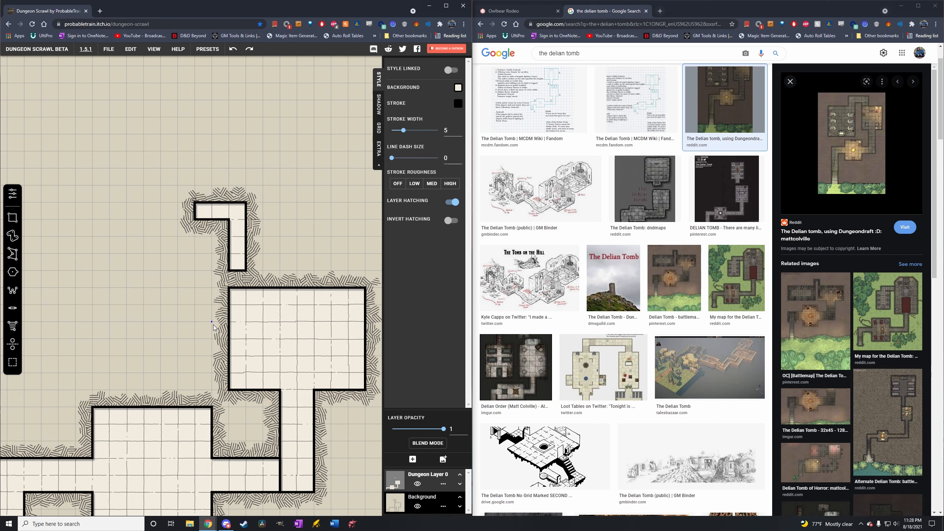
Draw a 3 by 4 square side room left of the upper room, joined to it by an open one-square connector.
{"action": "left_click_drag", "start_coordinate": [213, 324], "coordinate": [230, 337]}
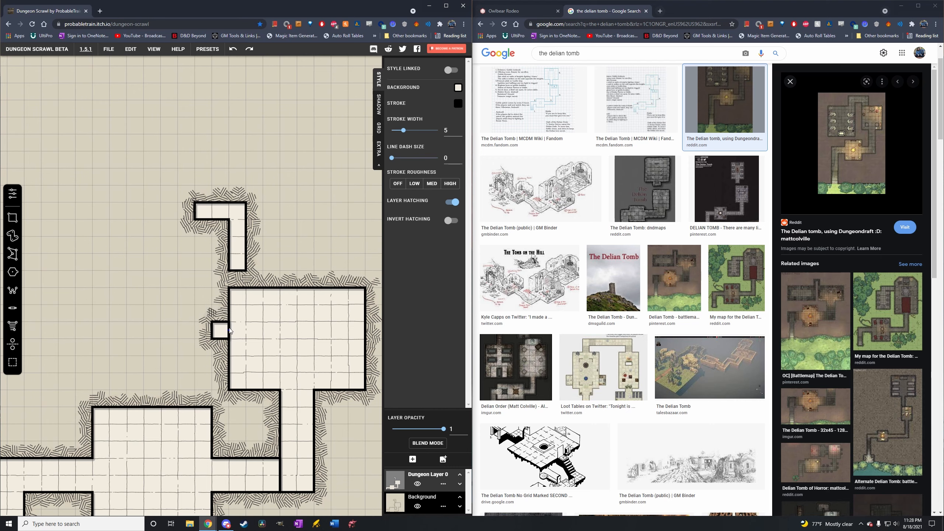
{"action": "left_click_drag", "start_coordinate": [163, 307], "coordinate": [226, 379]}
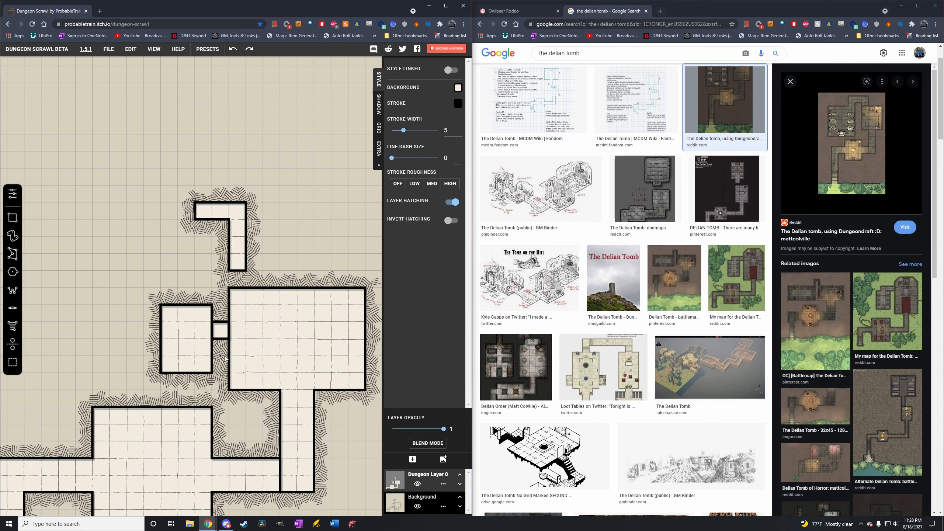
{"action": "left_click_drag", "start_coordinate": [197, 323], "coordinate": [227, 338]}
Extend the narrow passage left by about four squares, and add an open room about 4 by 8 squares at its end.
{"action": "left_click_drag", "start_coordinate": [191, 218], "coordinate": [129, 221]}
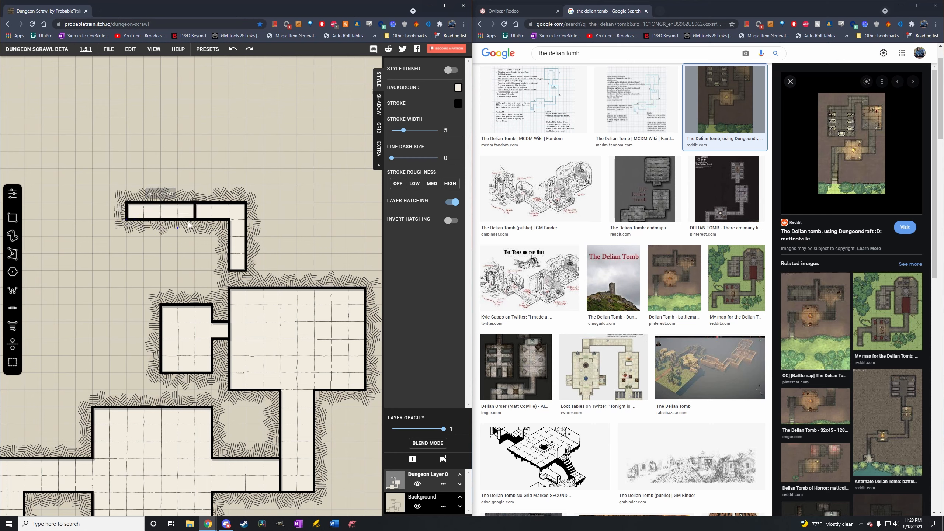
{"action": "left_click_drag", "start_coordinate": [211, 212], "coordinate": [185, 221]}
{"action": "left_click_drag", "start_coordinate": [62, 206], "coordinate": [124, 341]}
{"action": "left_click_drag", "start_coordinate": [130, 226], "coordinate": [143, 222]}
Remove the wall left at the corner where the horizontal corridor meets the vertical corridor to the upper room.
{"action": "scroll", "coordinate": [204, 378], "scroll_direction": "down", "scroll_amount": 3}
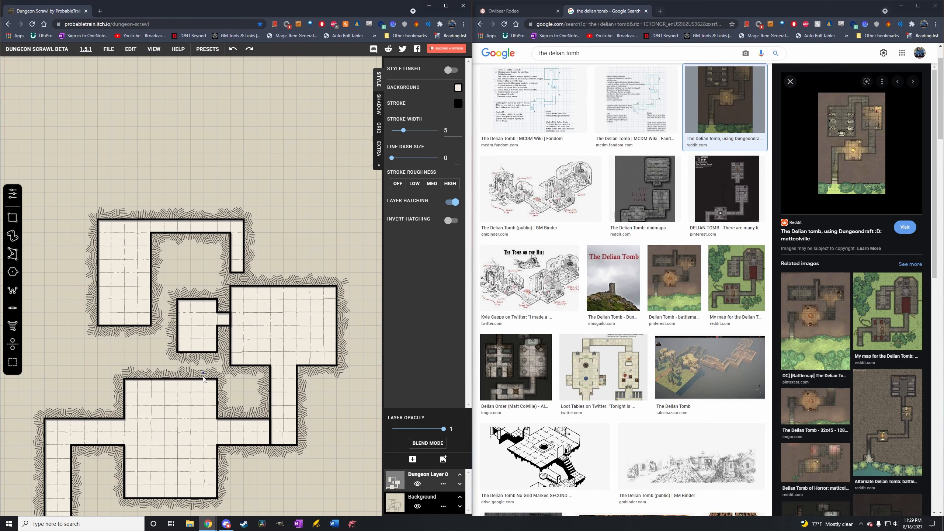
{"action": "left_click_drag", "start_coordinate": [204, 378], "coordinate": [213, 345]}
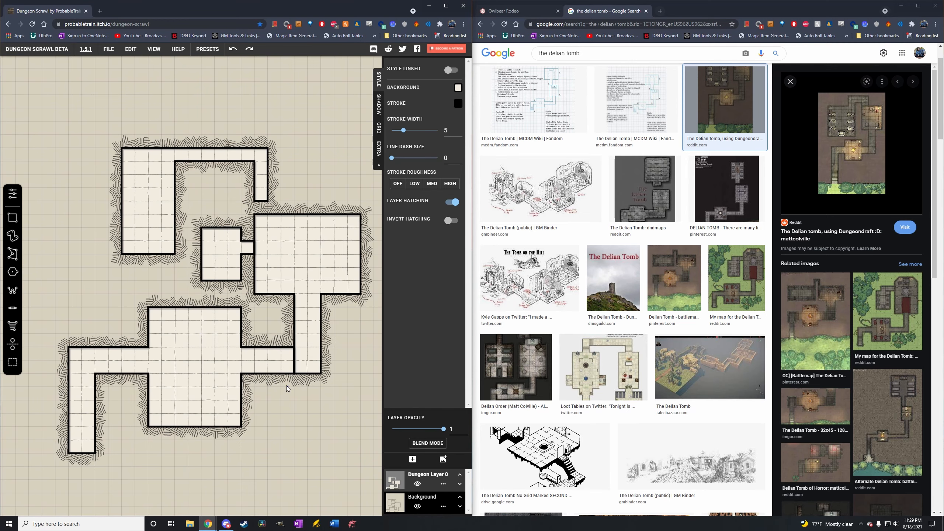
{"action": "left_click_drag", "start_coordinate": [282, 349], "coordinate": [302, 375]}
Add an image layer and look through its Basic Building assets.
{"action": "left_click", "coordinate": [444, 461]}
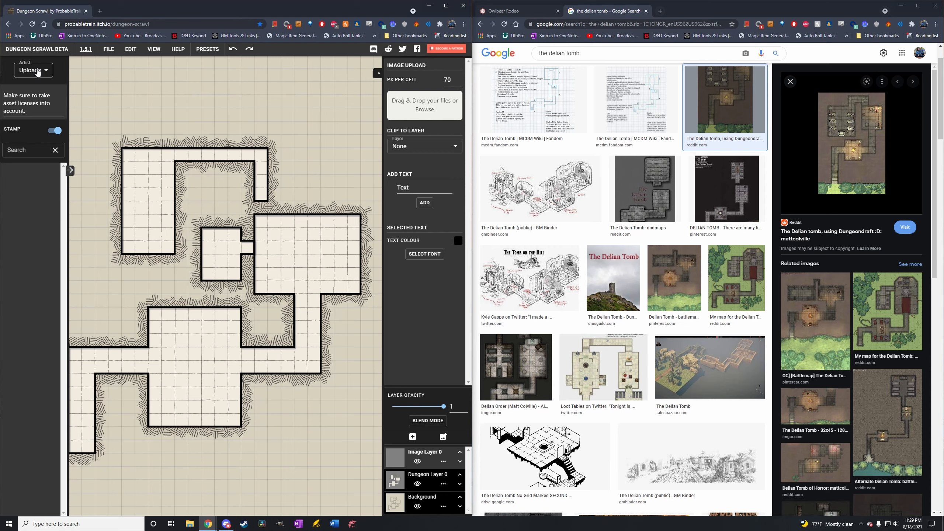
{"action": "left_click", "coordinate": [38, 71]}
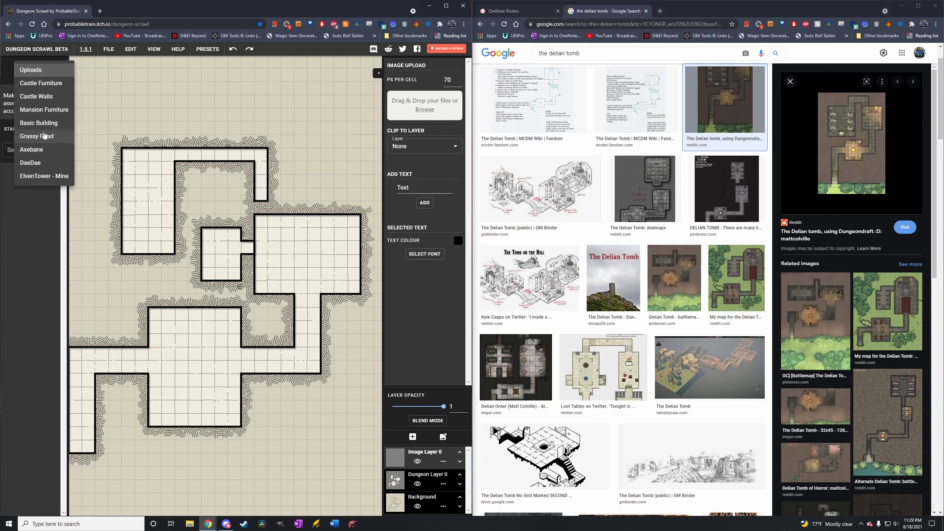
{"action": "left_click", "coordinate": [39, 123]}
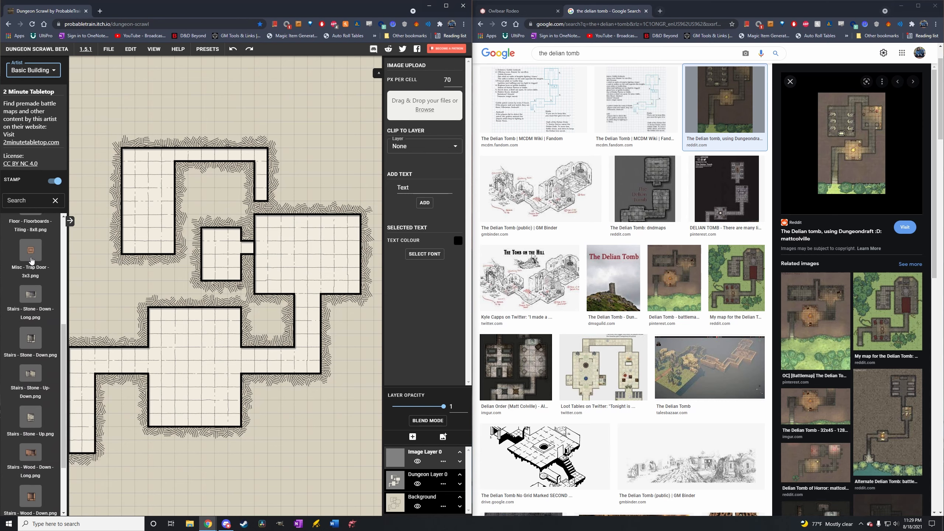
{"action": "scroll", "coordinate": [32, 260], "scroll_direction": "down", "scroll_amount": 2}
Switch to the Grassy Road assets and pick "path edge, 2.png" as the stamp.
{"action": "left_click", "coordinate": [37, 70]}
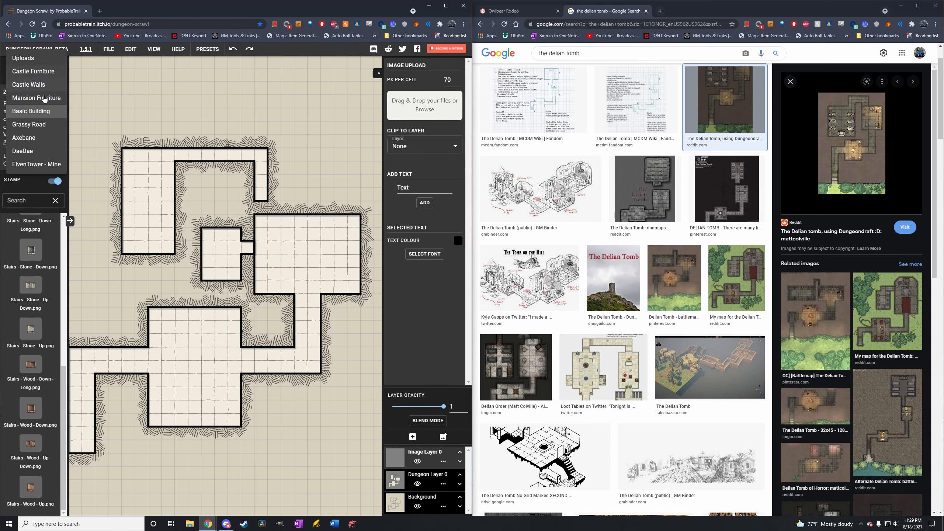
{"action": "left_click", "coordinate": [50, 127]}
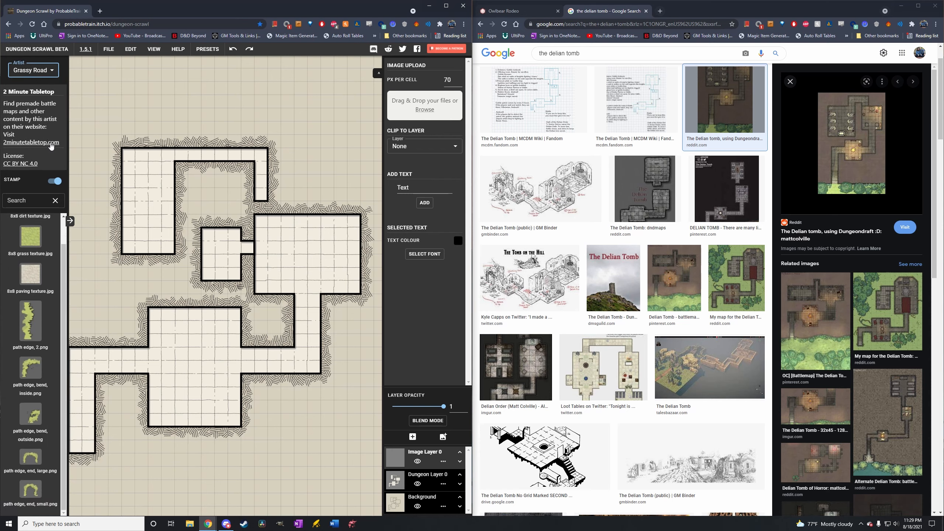
{"action": "left_click", "coordinate": [31, 321]}
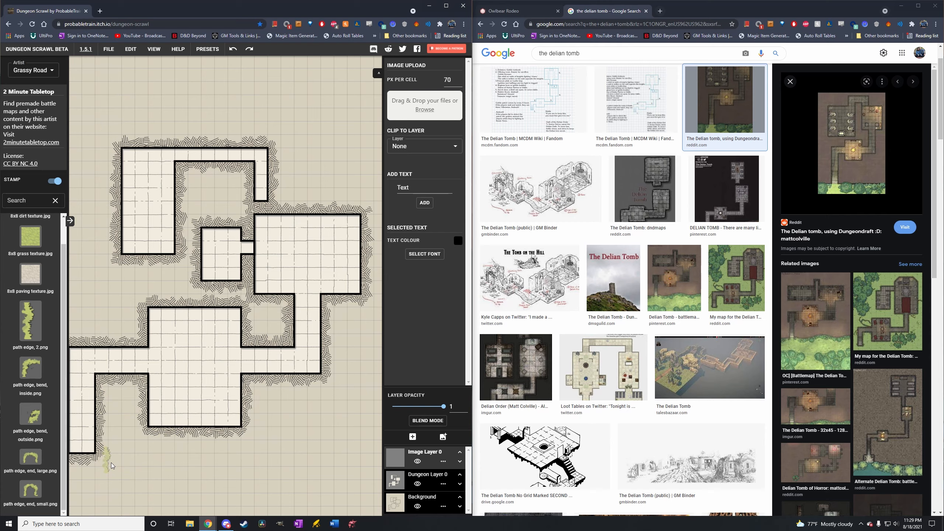
{"action": "scroll", "coordinate": [119, 463], "scroll_direction": "up", "scroll_amount": 2}
{"action": "scroll", "coordinate": [126, 459], "scroll_direction": "down", "scroll_amount": 3}
{"action": "scroll", "coordinate": [128, 458], "scroll_direction": "up", "scroll_amount": 2}
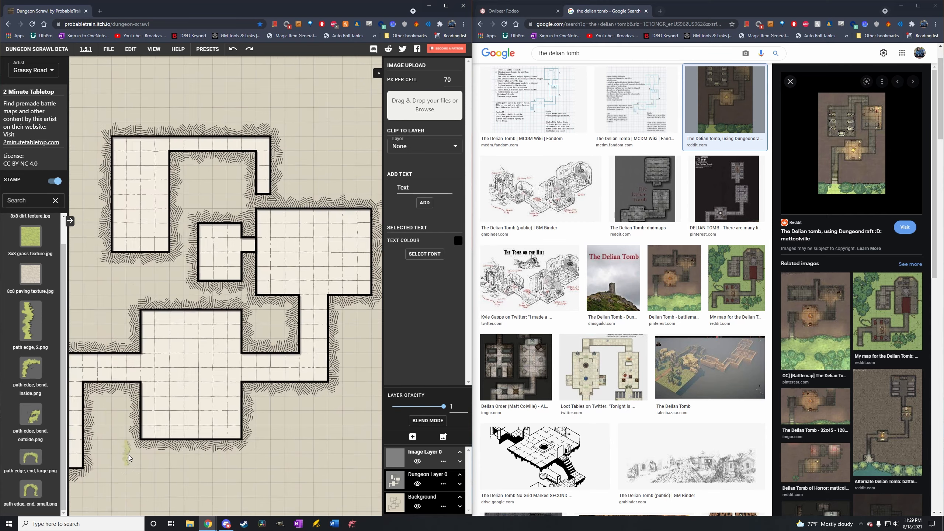
{"action": "scroll", "coordinate": [129, 458], "scroll_direction": "down", "scroll_amount": 4}
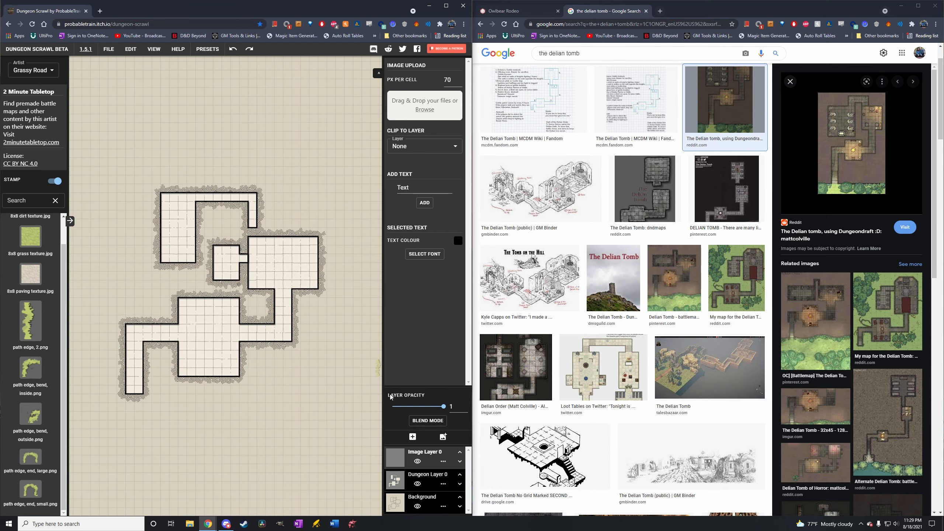
{"action": "scroll", "coordinate": [167, 434], "scroll_direction": "up", "scroll_amount": 1}
{"action": "scroll", "coordinate": [167, 433], "scroll_direction": "up", "scroll_amount": 1}
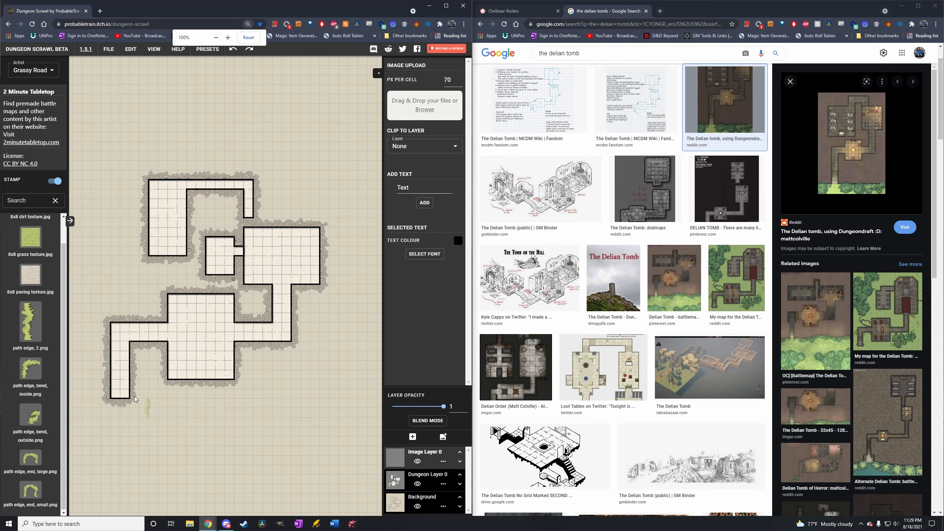
{"action": "key", "text": "alt+z"}
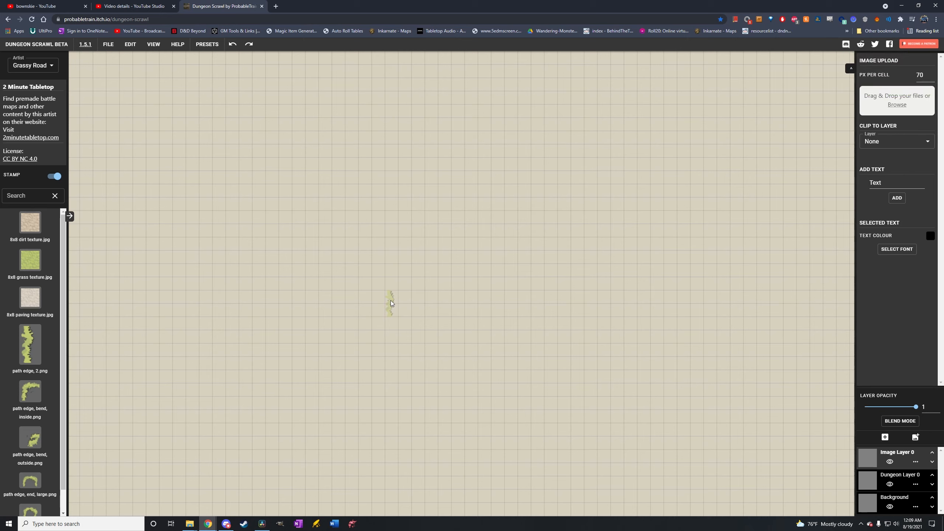
Enlarge the path edge stamp and place it near the map's centre, plus a second copy rotated roughly horizontal at its lower end.
{"action": "key", "text": "r"}
{"action": "key", "text": "s"}
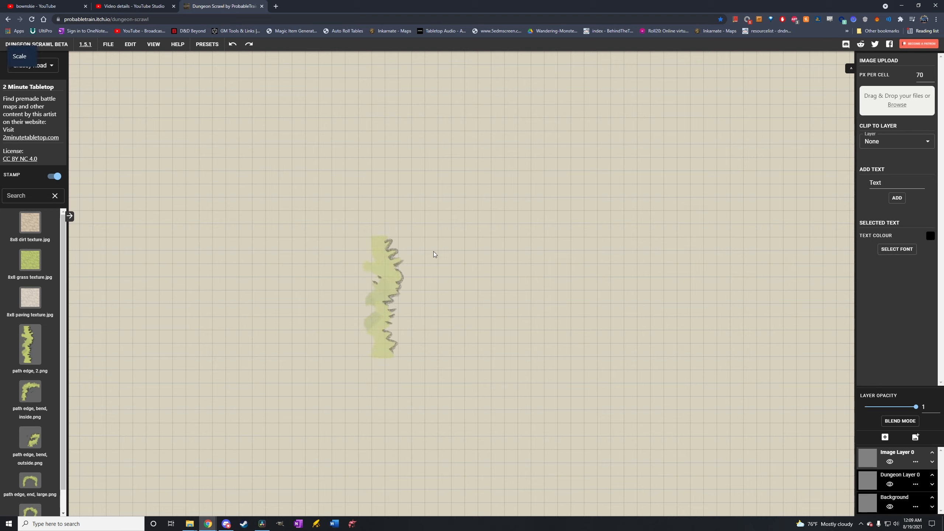
{"action": "left_click", "coordinate": [497, 270]}
{"action": "left_click", "coordinate": [471, 313]}
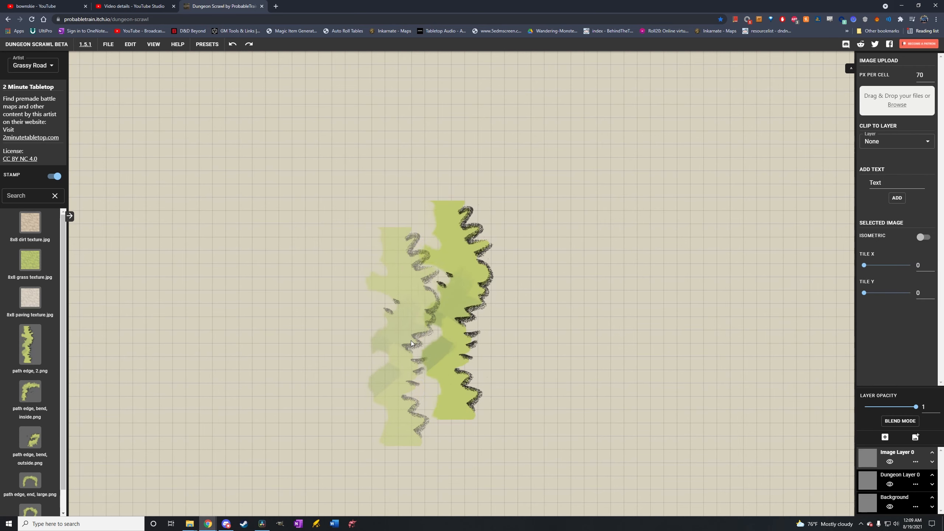
{"action": "key", "text": "r"}
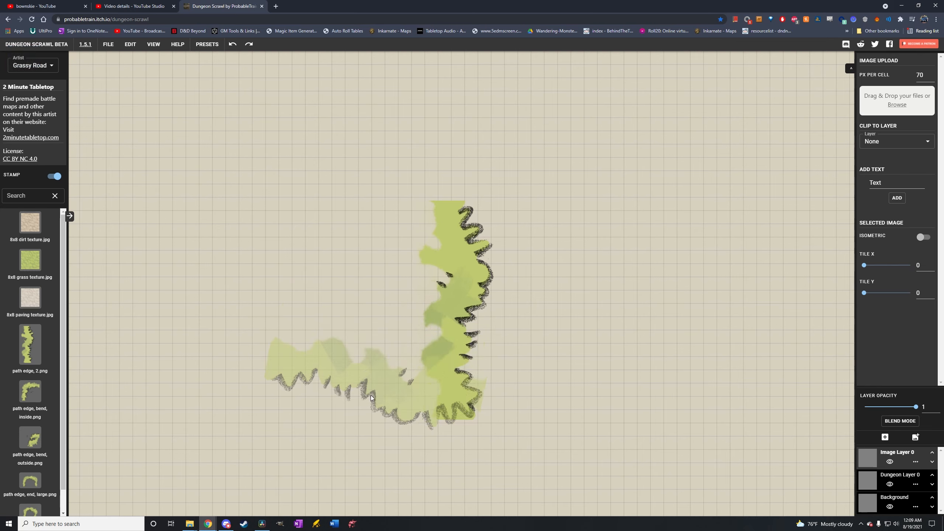
{"action": "left_click", "coordinate": [371, 398]}
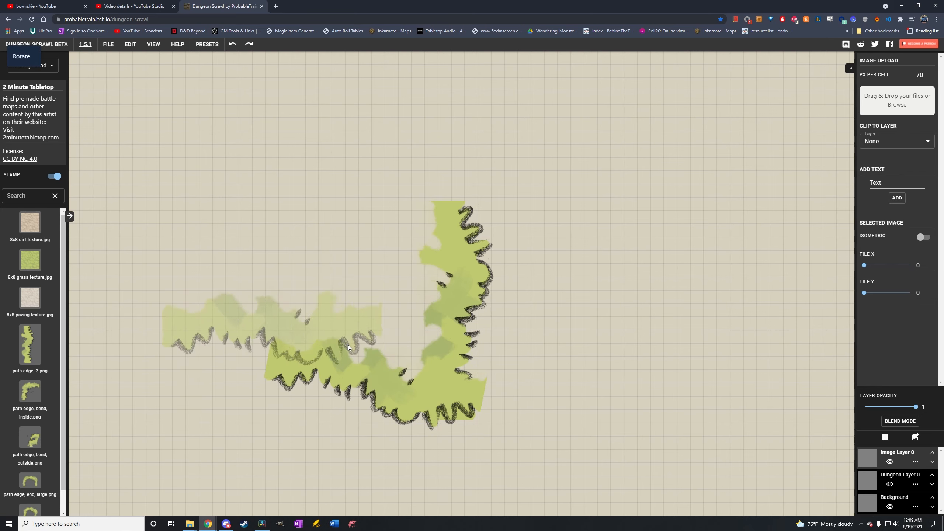
Place rotated path edge copies along the west and north sides to close the grassy loop, plus a smaller copy at its upper inner edge.
{"action": "key", "text": "r"}
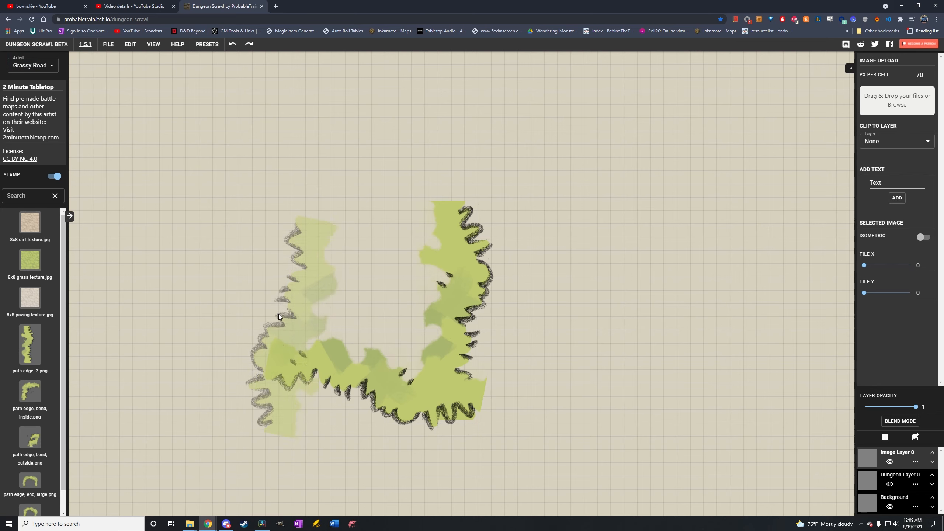
{"action": "left_click", "coordinate": [294, 279]}
{"action": "key", "text": "r"}
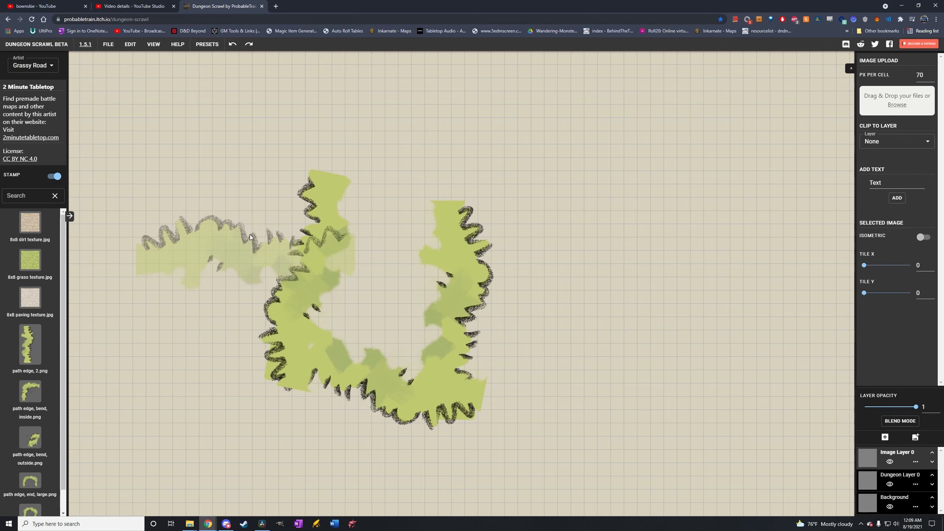
{"action": "left_click", "coordinate": [382, 197]}
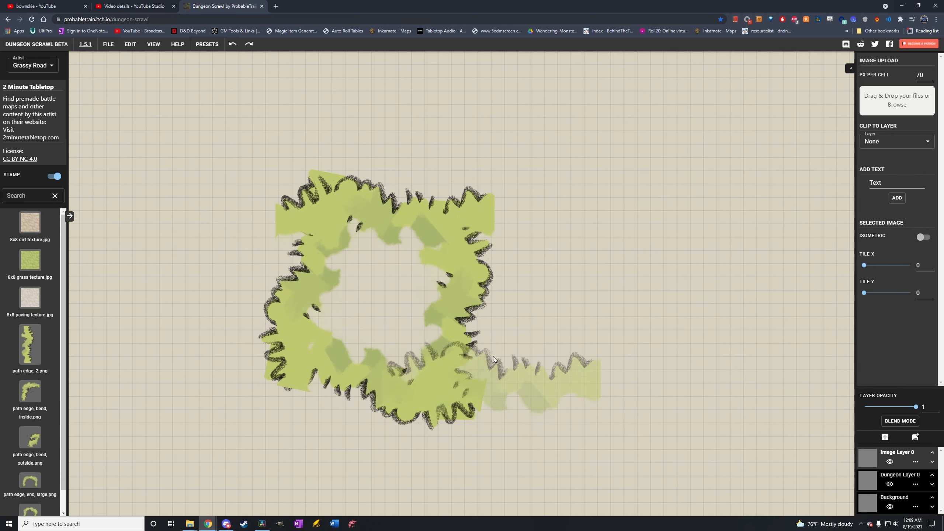
{"action": "key", "text": "s"}
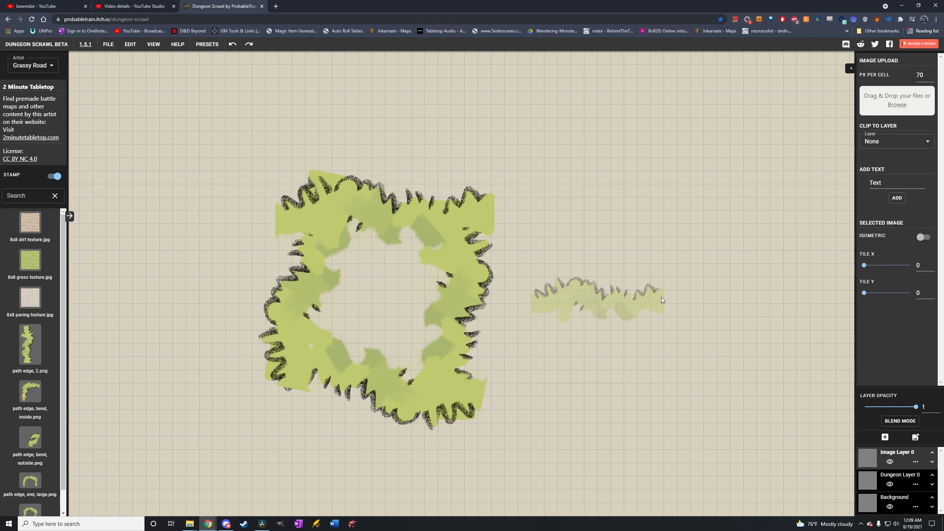
{"action": "left_click", "coordinate": [387, 228]}
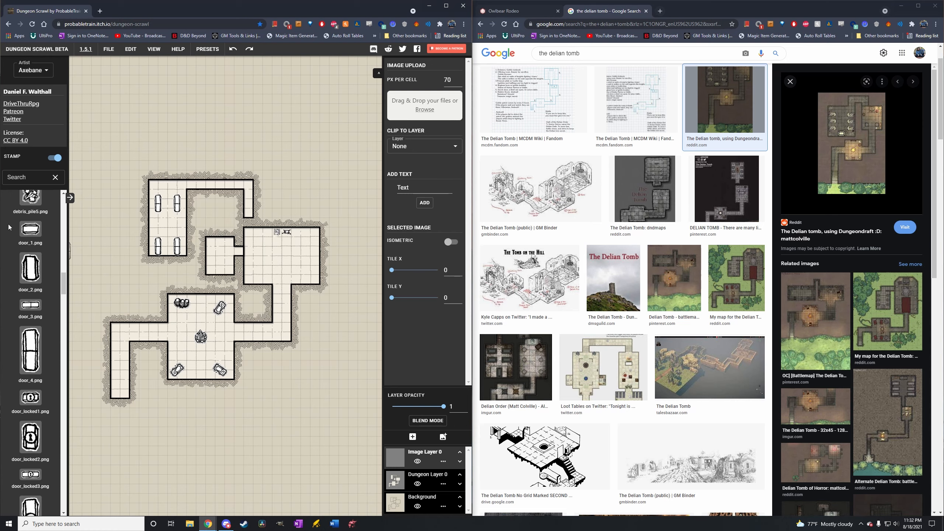
Switch the image assets to the Castle Furniture set and look through its clutter items.
{"action": "left_click", "coordinate": [50, 70]}
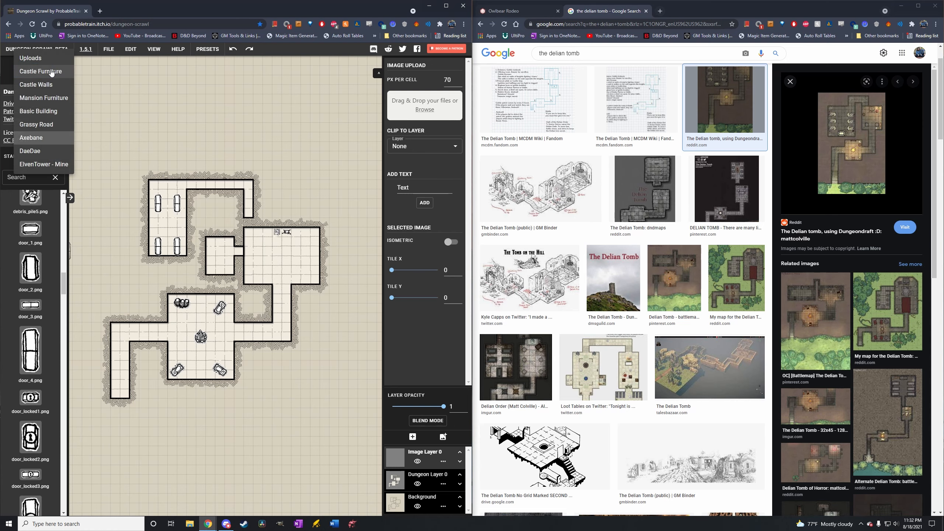
{"action": "left_click", "coordinate": [52, 72]}
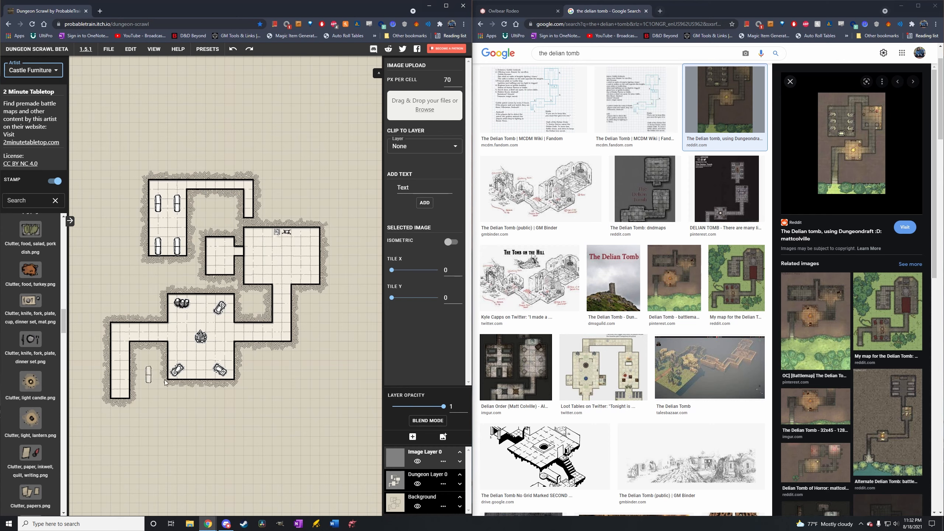
Download the whole dungeon as a grid-snapped PNG at 70 px per cell using Rect Download around all rooms.
{"action": "left_click", "coordinate": [111, 51]}
{"action": "left_click", "coordinate": [121, 108]}
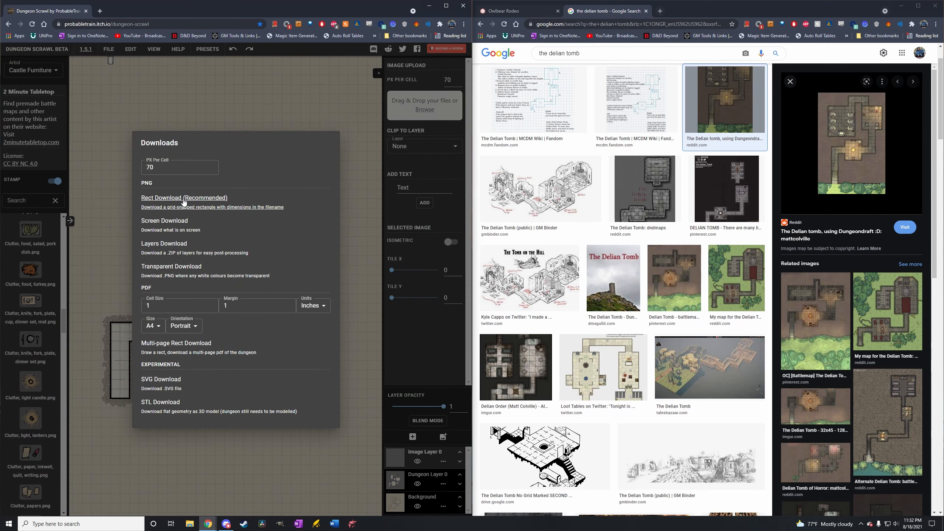
{"action": "left_click", "coordinate": [163, 209]}
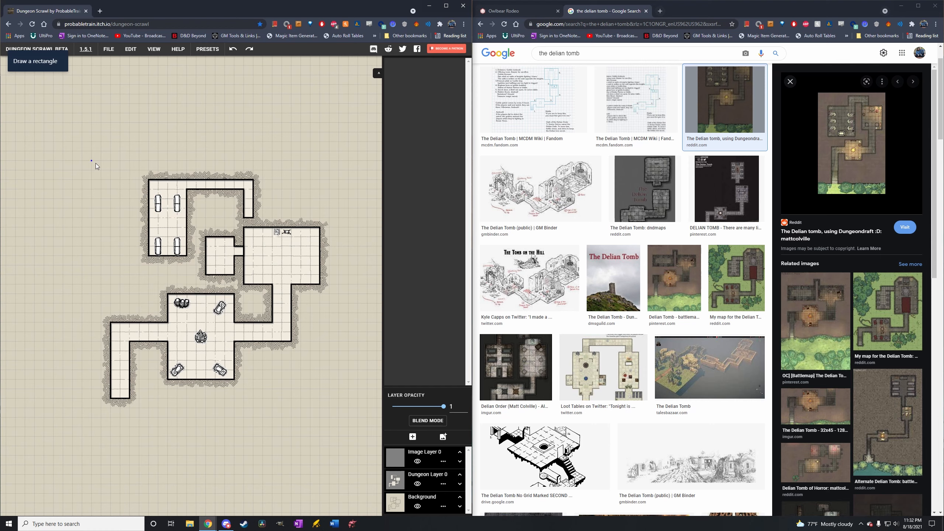
{"action": "left_click_drag", "start_coordinate": [85, 162], "coordinate": [337, 415]}
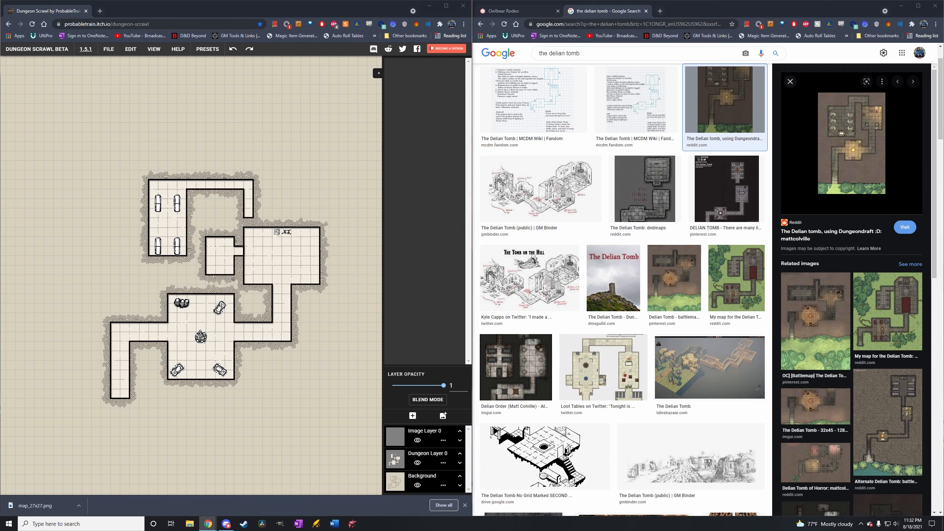
{"action": "key", "text": "super+e"}
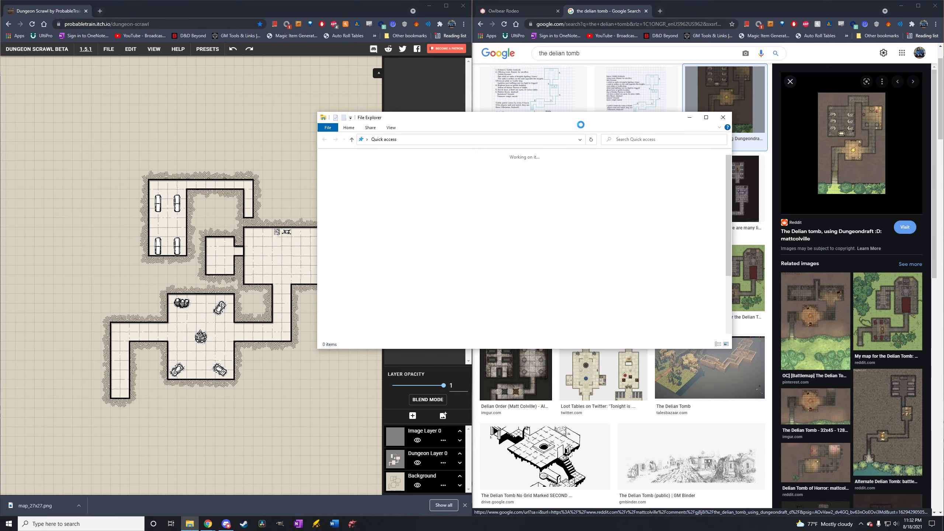
{"action": "left_click_drag", "start_coordinate": [728, 124], "coordinate": [943, 162]}
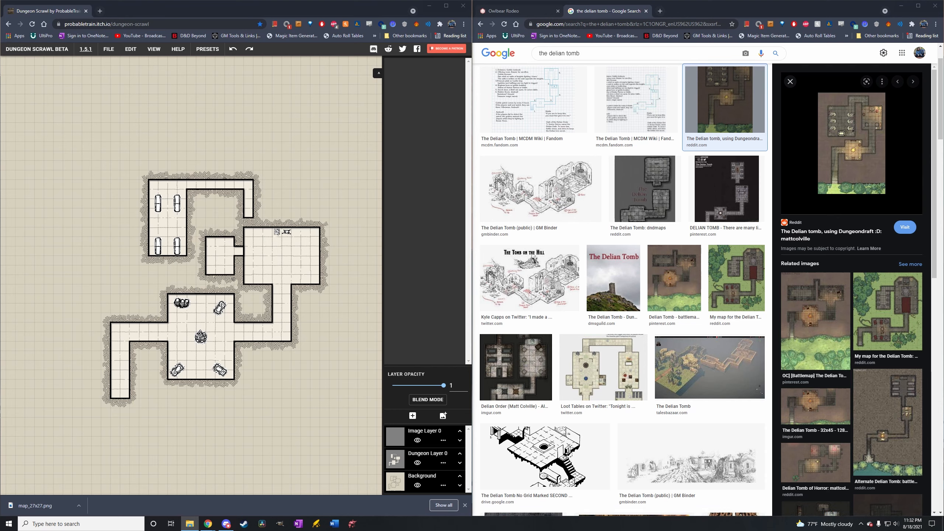
Switch to Owlbear Rodeo and start a new game protected with a game password.
{"action": "left_click", "coordinate": [531, 16]}
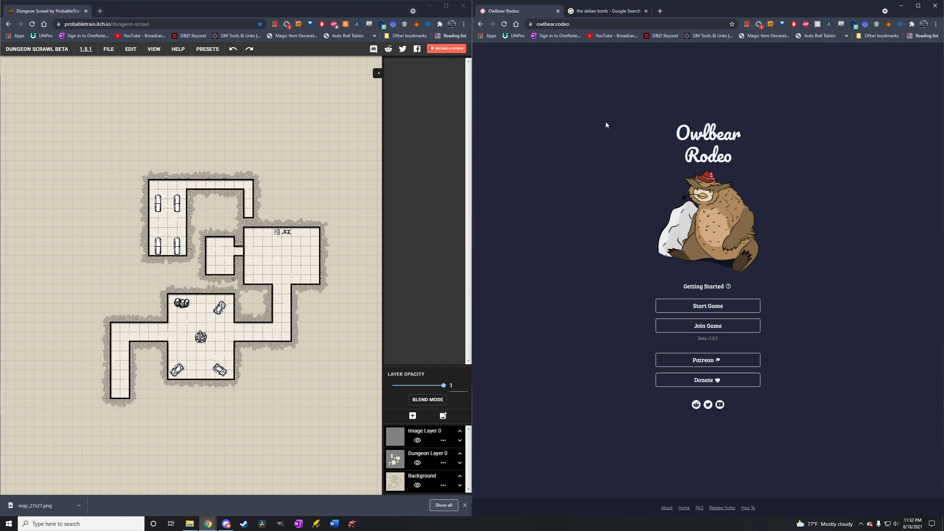
{"action": "left_click", "coordinate": [709, 307]}
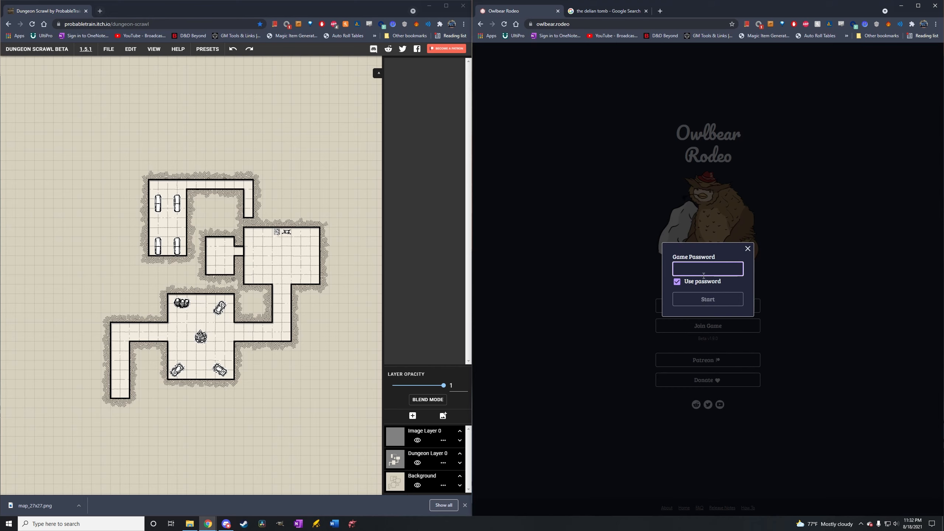
{"action": "left_click", "coordinate": [726, 302]}
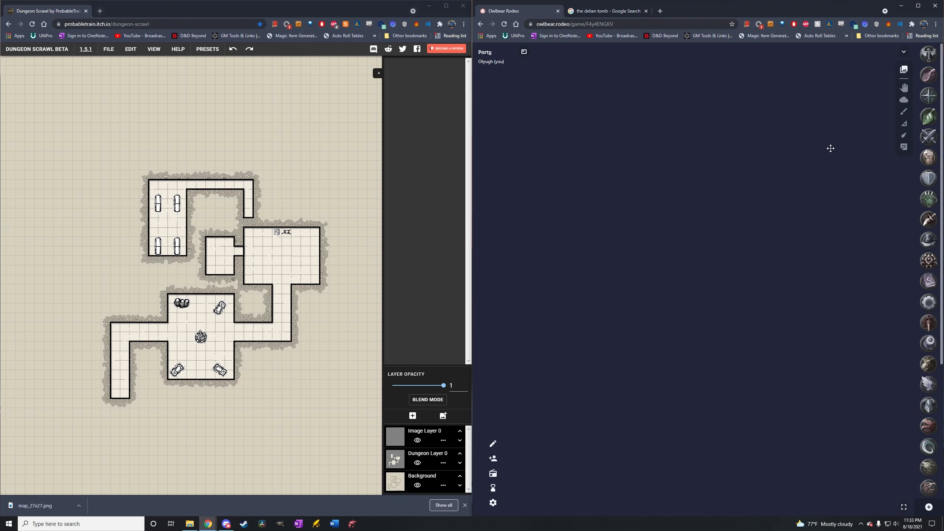
Remove the old dungeon map named Map from the game's map library.
{"action": "left_click", "coordinate": [903, 70]}
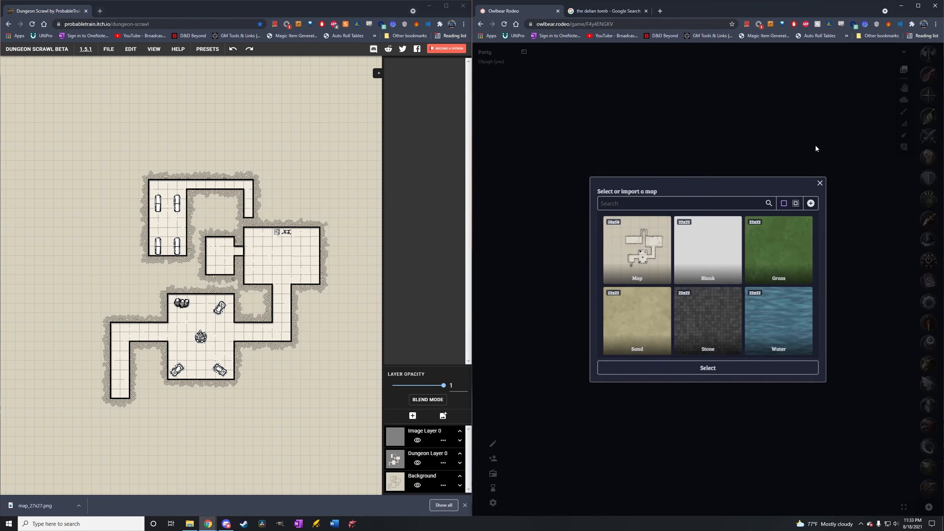
{"action": "left_click", "coordinate": [637, 257]}
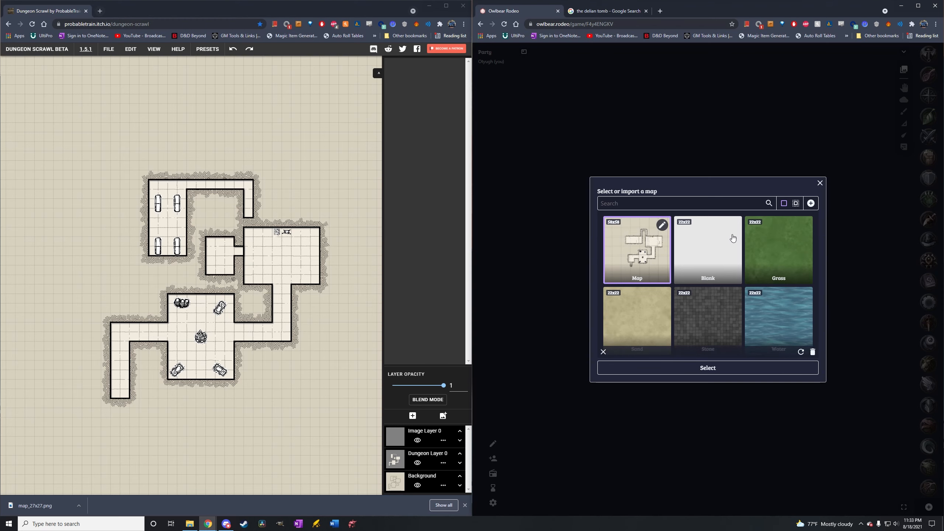
{"action": "left_click", "coordinate": [813, 352]}
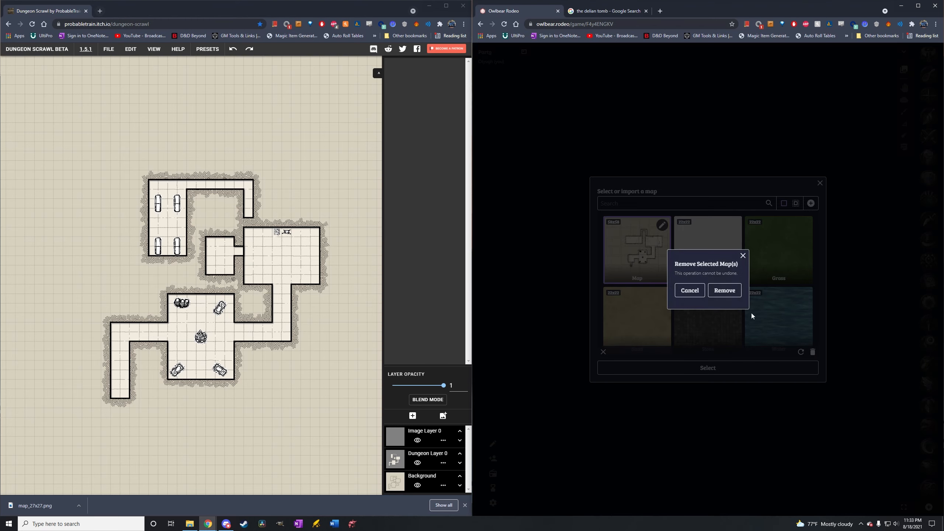
{"action": "left_click", "coordinate": [724, 290]}
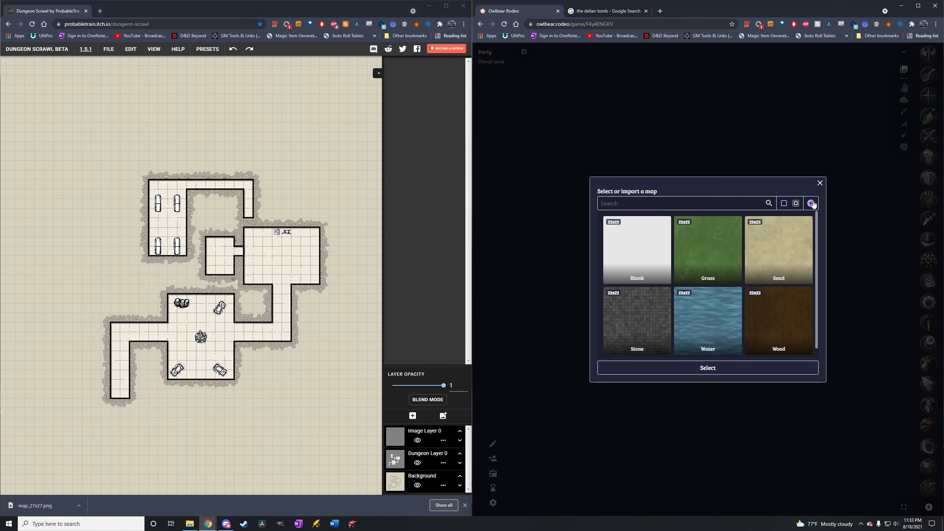
Import map_27x27.png from Downloads into the map library and load it as the game's map.
{"action": "left_click", "coordinate": [811, 203]}
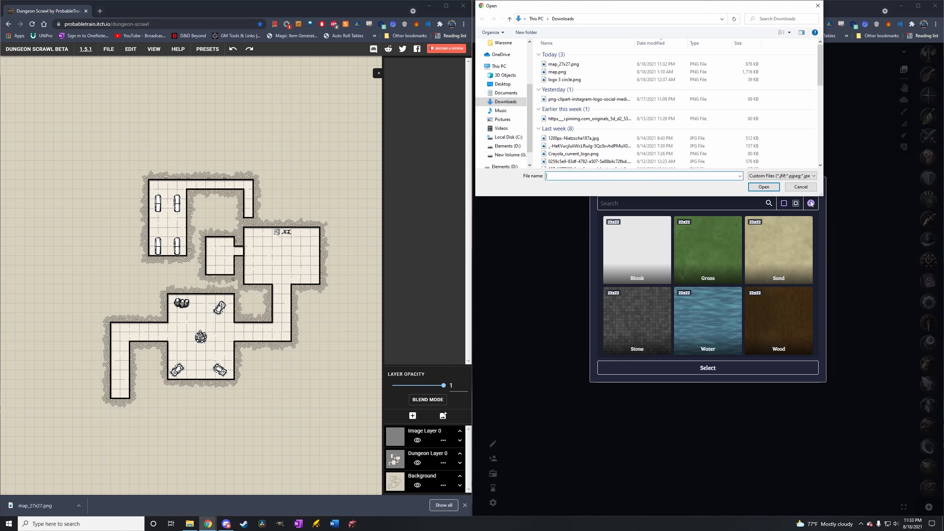
{"action": "left_click", "coordinate": [565, 65]}
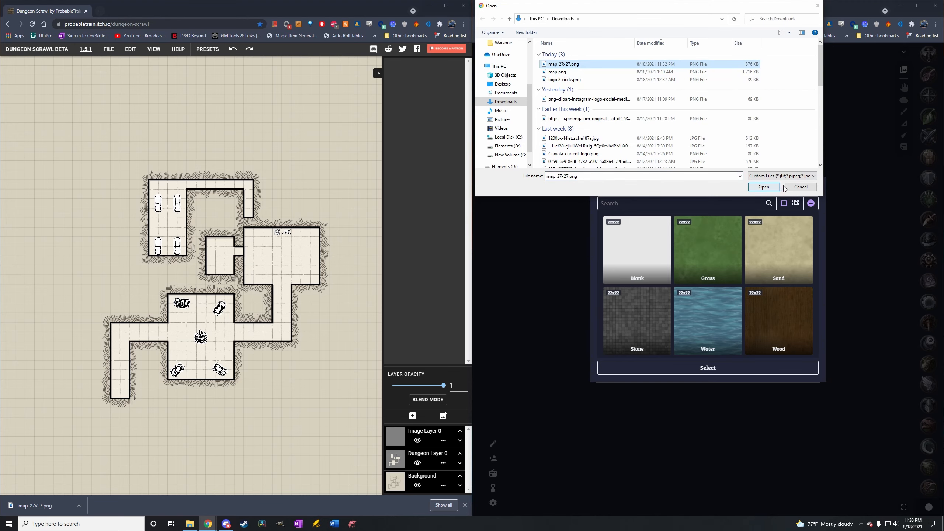
{"action": "left_click", "coordinate": [763, 187]}
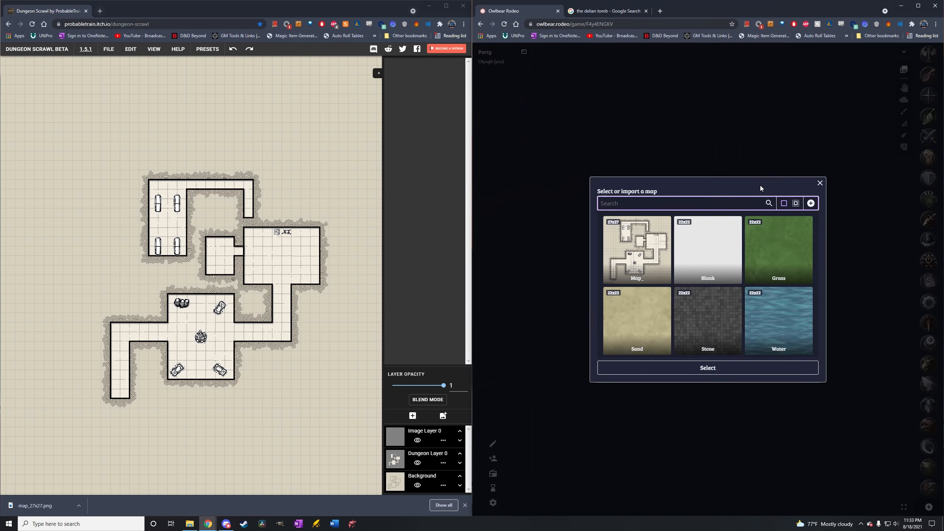
{"action": "left_click", "coordinate": [655, 271]}
{"action": "left_click", "coordinate": [694, 367]}
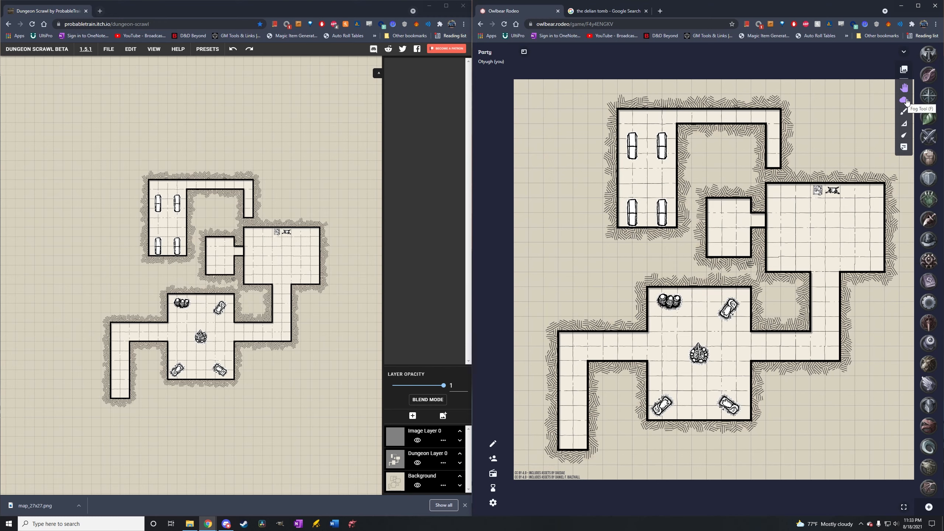
Cover the whole map with one rectangle of fog, with fog cutting turned off for drawing it.
{"action": "left_click", "coordinate": [905, 100]}
{"action": "scroll", "coordinate": [806, 207], "scroll_direction": "down", "scroll_amount": 1}
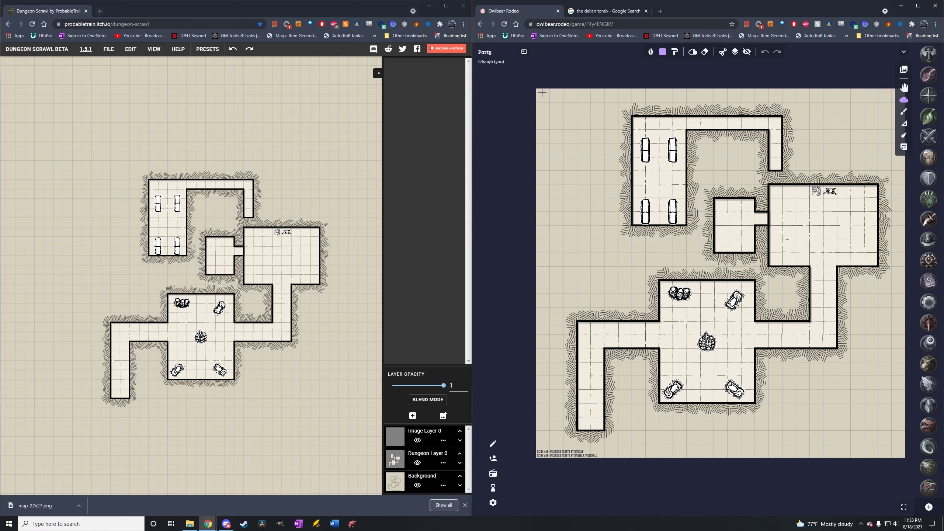
{"action": "left_click_drag", "start_coordinate": [552, 103], "coordinate": [912, 468]}
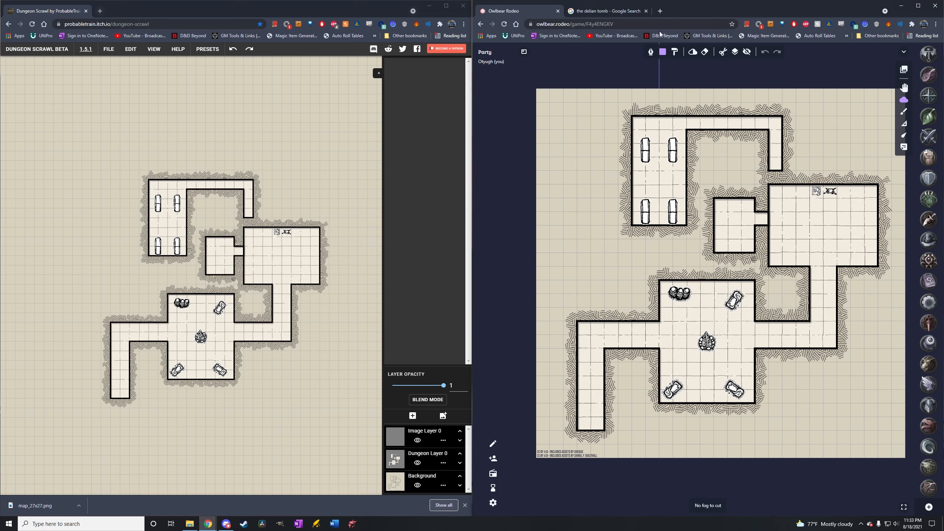
{"action": "left_click", "coordinate": [738, 53]}
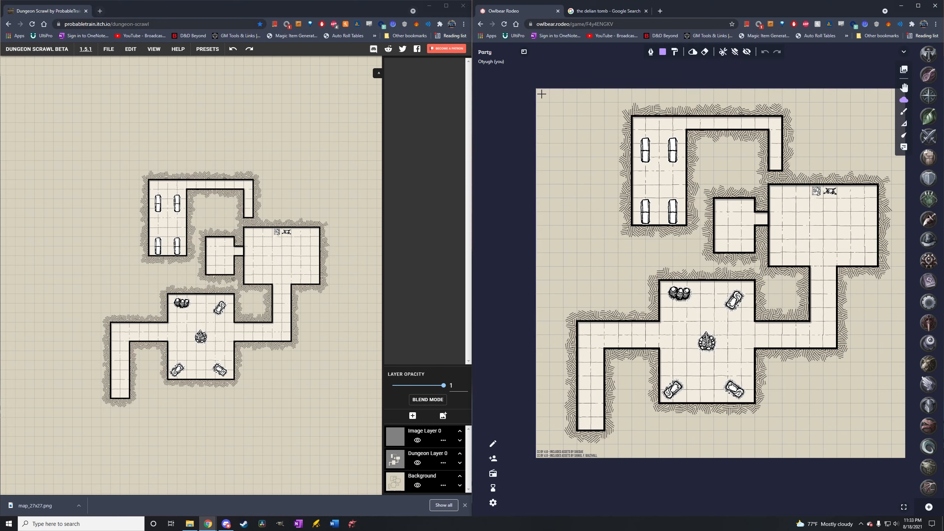
{"action": "left_click_drag", "start_coordinate": [541, 94], "coordinate": [911, 462]}
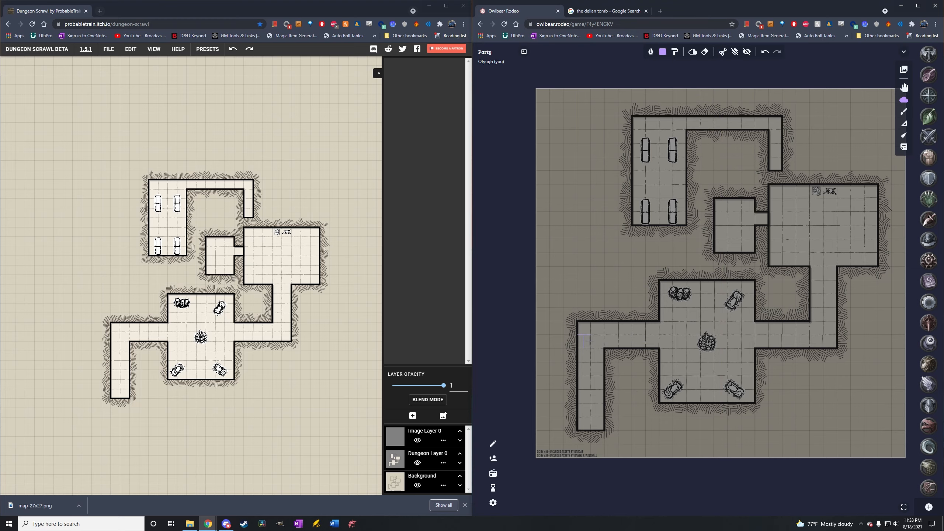
Cut a fog section 2 by 5 cells over the lower end of the southwest entrance corridor.
{"action": "scroll", "coordinate": [611, 416], "scroll_direction": "up", "scroll_amount": 5}
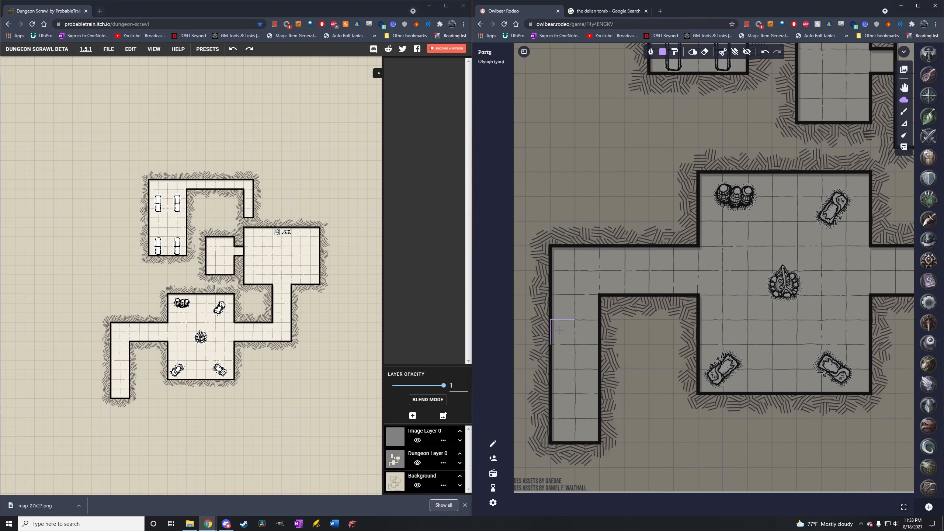
{"action": "left_click_drag", "start_coordinate": [560, 331], "coordinate": [606, 448]}
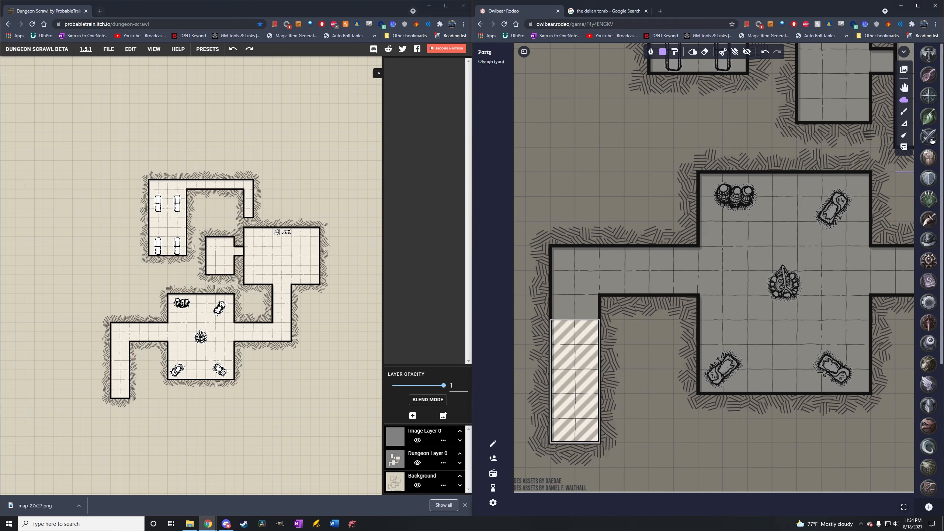
Place the crossed-swords token and the compass-star token side by side in the uncovered part of the entrance corridor.
{"action": "mouse_move", "coordinate": [933, 140]}
{"action": "left_mouse_down"}
{"action": "mouse_move", "coordinate": [681, 317]}
{"action": "mouse_move", "coordinate": [594, 360]}
{"action": "left_mouse_up"}
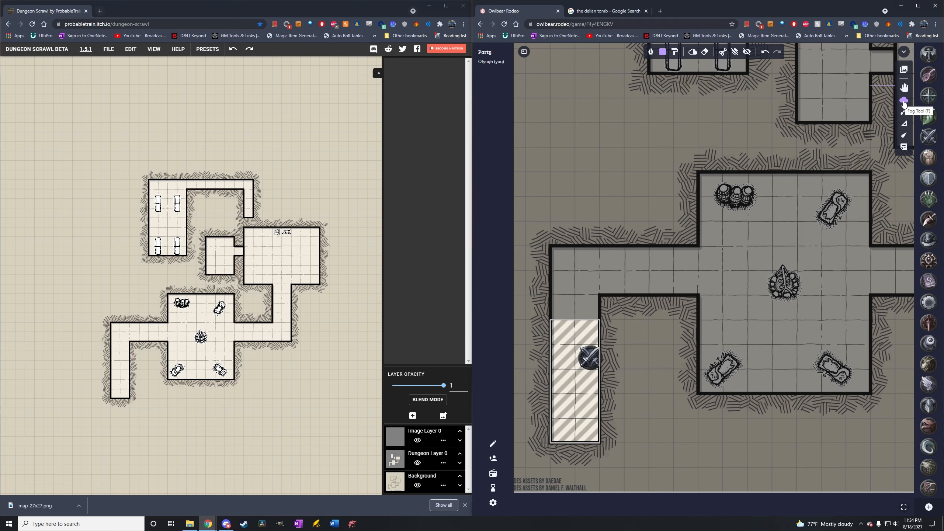
{"action": "left_click", "coordinate": [904, 88]}
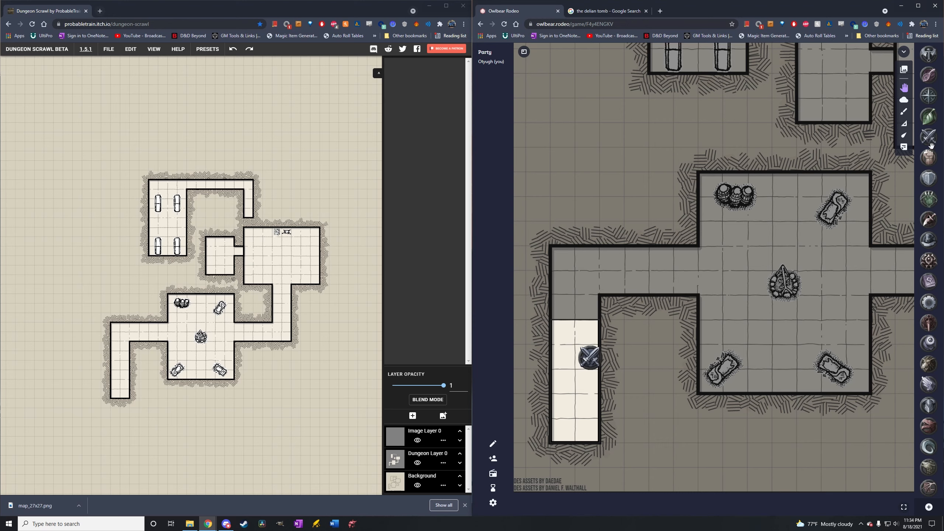
{"action": "left_click_drag", "start_coordinate": [933, 104], "coordinate": [568, 359]}
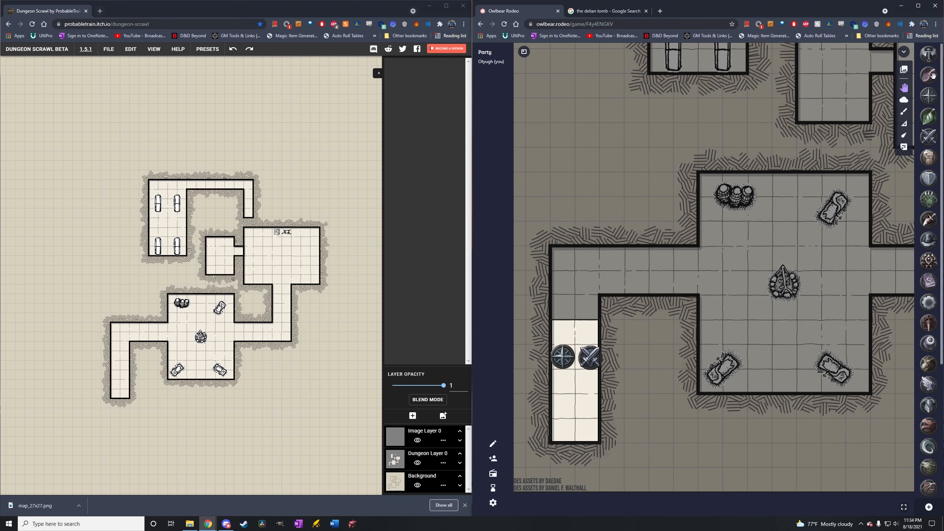
{"action": "scroll", "coordinate": [931, 253], "scroll_direction": "down", "scroll_amount": 4}
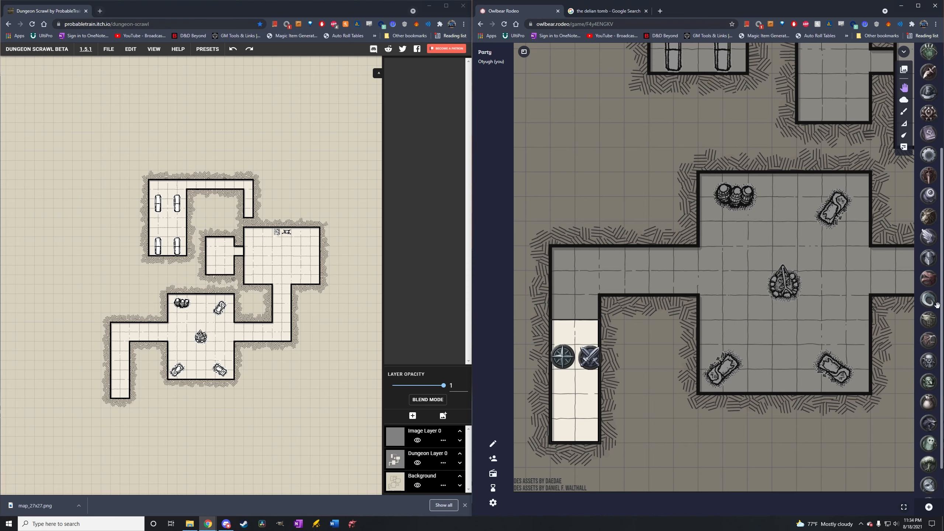
{"action": "left_click_drag", "start_coordinate": [928, 278], "coordinate": [851, 277]}
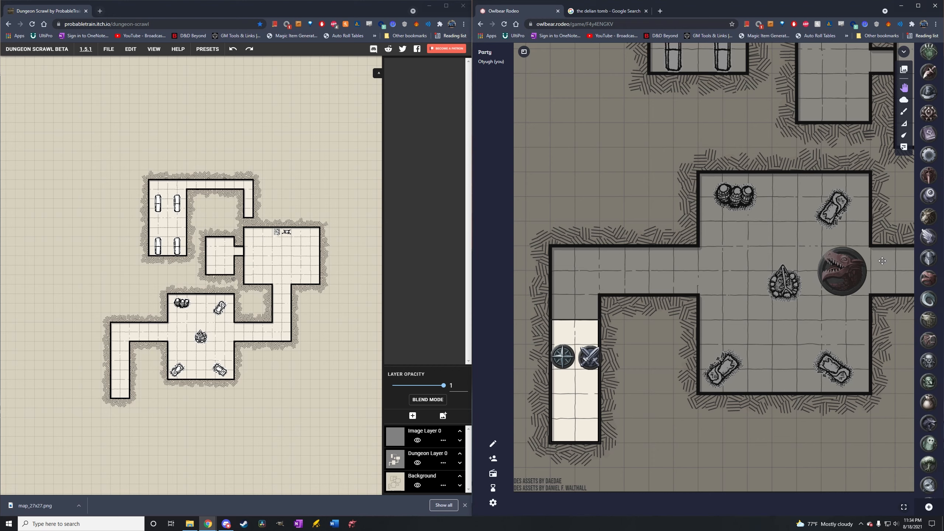
{"action": "left_click", "coordinate": [861, 278]}
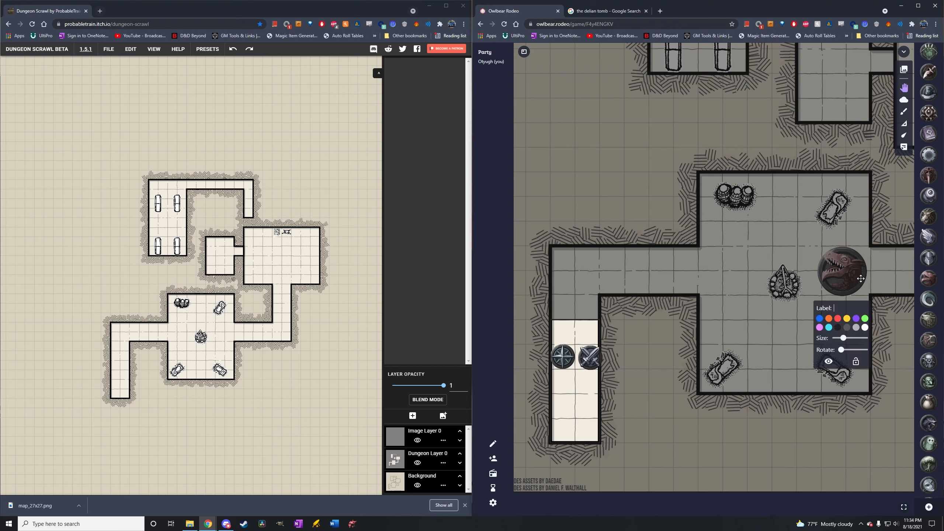
{"action": "left_click_drag", "start_coordinate": [851, 251], "coordinate": [714, 498]}
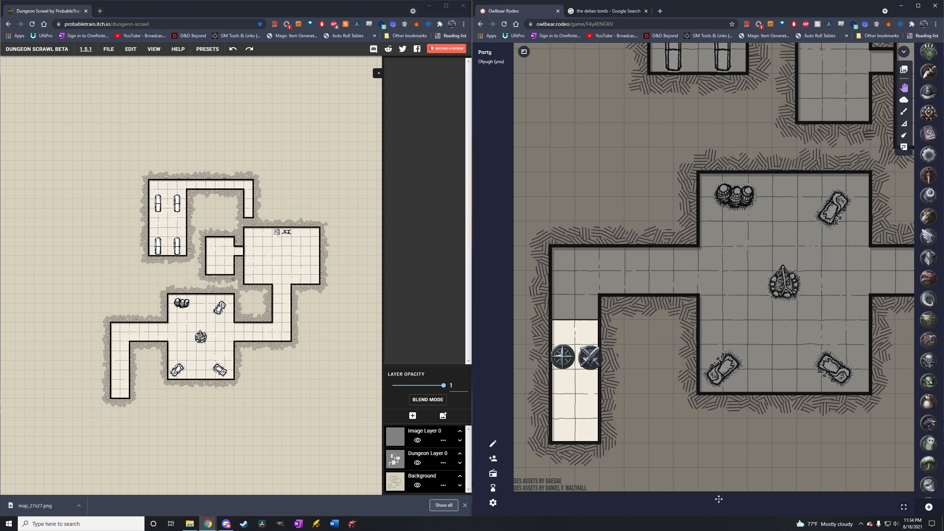
Place three goblin tokens in the campfire room, one beside the northeast bedroll and two above the southern bedrolls.
{"action": "left_click_drag", "start_coordinate": [929, 383], "coordinate": [754, 330]}
{"action": "left_click_drag", "start_coordinate": [929, 382], "coordinate": [835, 334]}
{"action": "left_click_drag", "start_coordinate": [936, 379], "coordinate": [804, 209]}
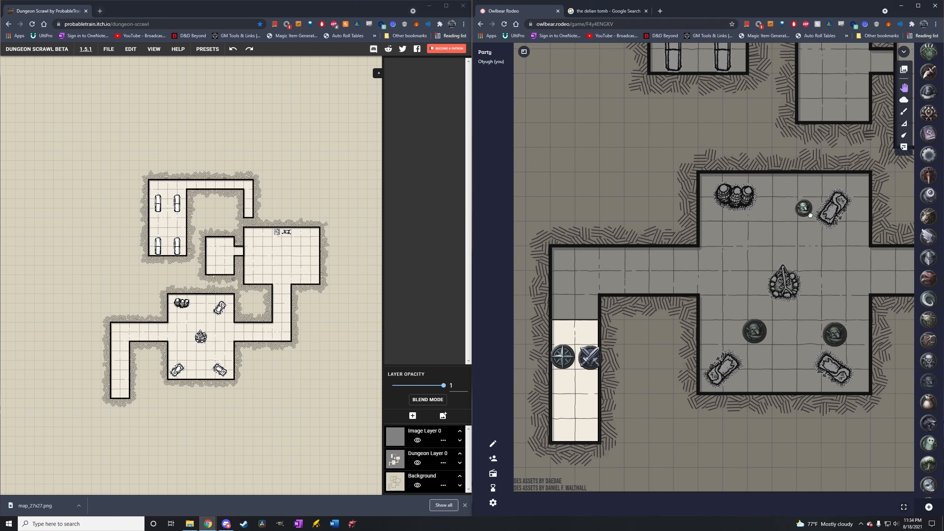
{"action": "left_click", "coordinate": [810, 213]}
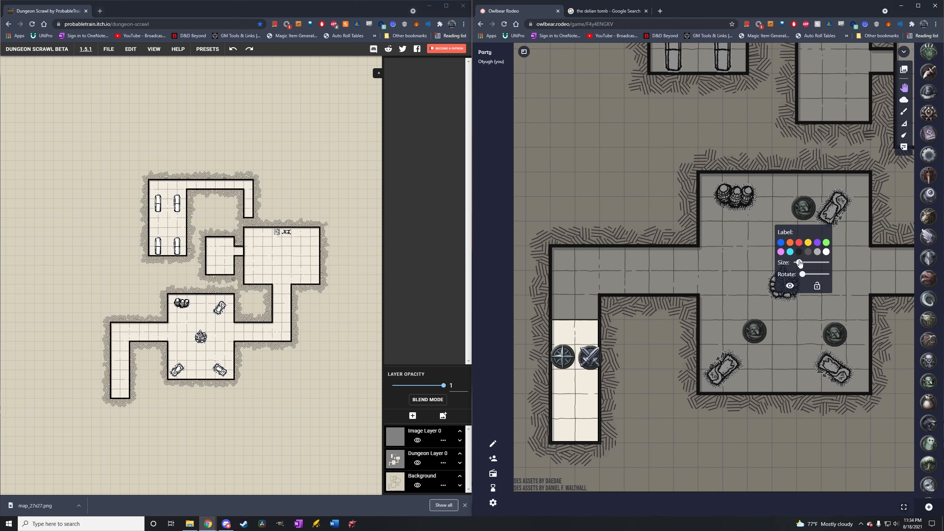
{"action": "mouse_move", "coordinate": [803, 265]}
{"action": "left_mouse_down"}
{"action": "mouse_move", "coordinate": [830, 266]}
{"action": "mouse_move", "coordinate": [802, 265]}
{"action": "left_mouse_up"}
{"action": "left_click", "coordinate": [830, 218]}
Place the large fanged-face monster token just below the altar in the large northeast room.
{"action": "left_click_drag", "start_coordinate": [860, 191], "coordinate": [593, 330]}
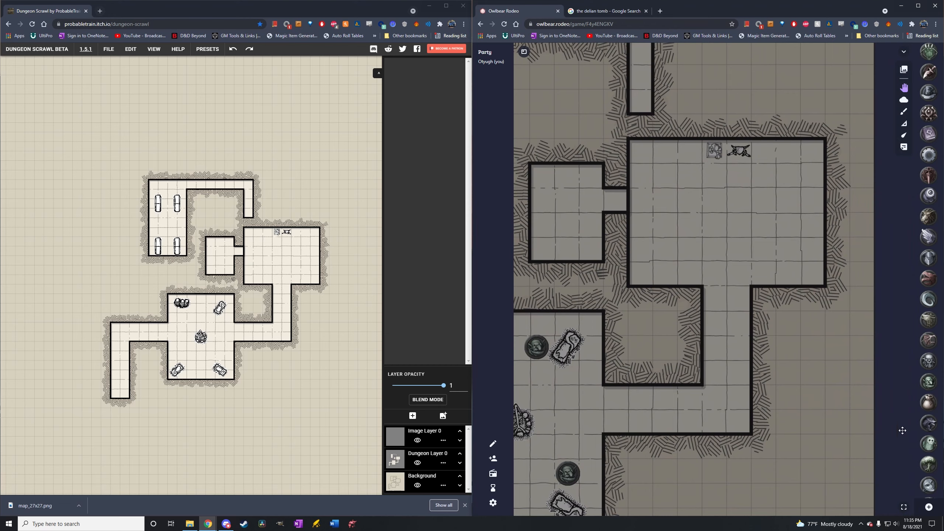
{"action": "left_click_drag", "start_coordinate": [931, 367], "coordinate": [736, 196]}
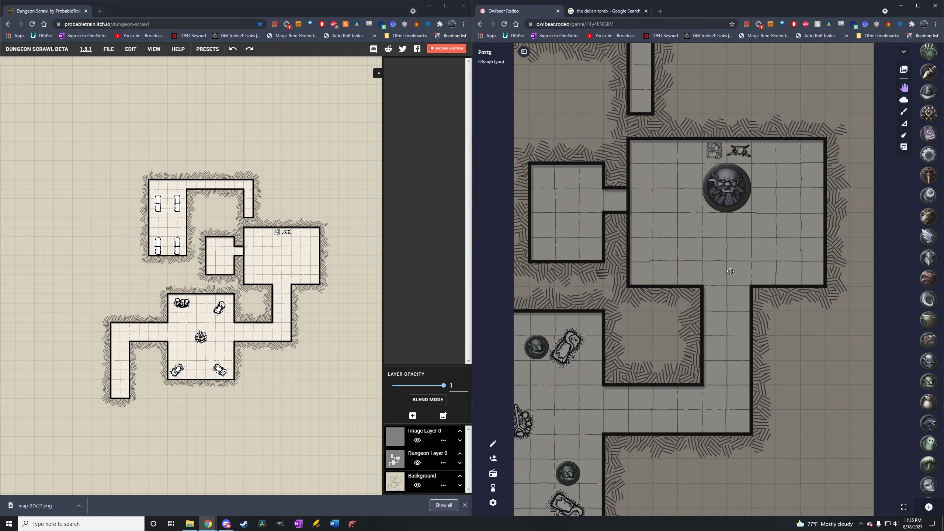
Move the compass-star and crossed-swords tokens two cells down, toward the lower end of the entrance corridor.
{"action": "left_click_drag", "start_coordinate": [706, 395], "coordinate": [889, 251]}
{"action": "left_click_drag", "start_coordinate": [595, 314], "coordinate": [627, 320]}
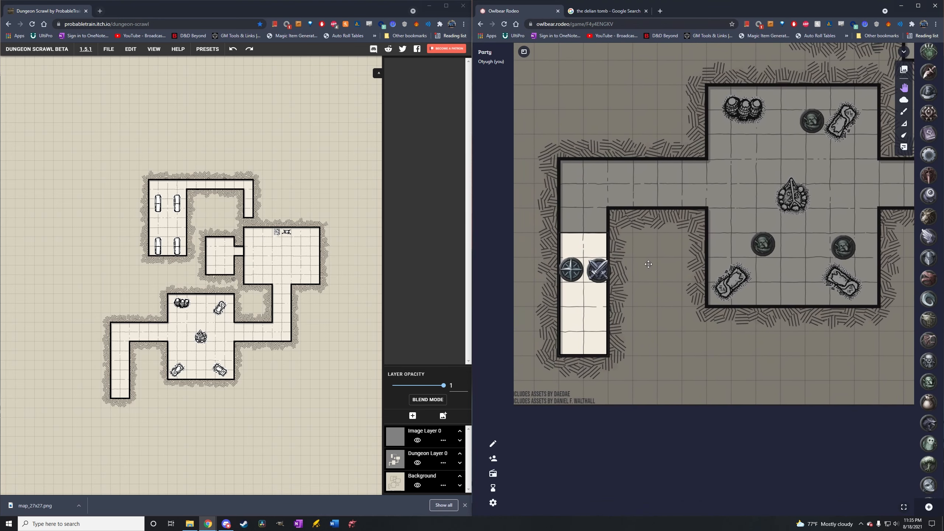
{"action": "left_click_drag", "start_coordinate": [574, 273], "coordinate": [606, 322]}
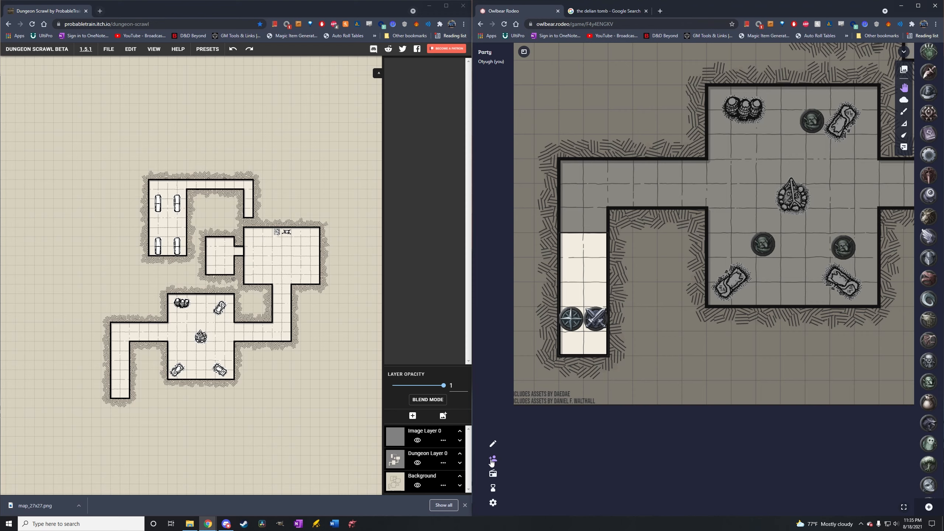
Open the player invitation and copy the game's invite link.
{"action": "left_click", "coordinate": [492, 461]}
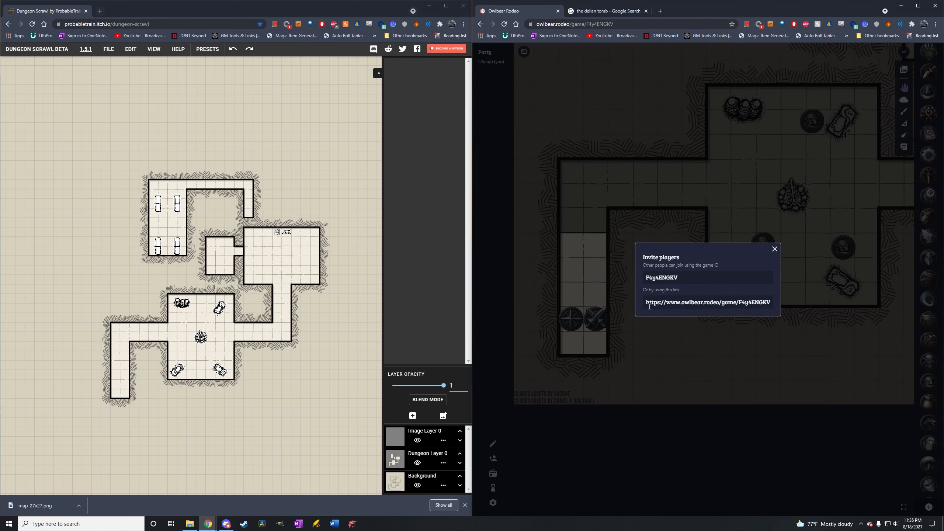
{"action": "left_click_drag", "start_coordinate": [650, 306], "coordinate": [773, 302]}
{"action": "key", "text": "ctrl+c"}
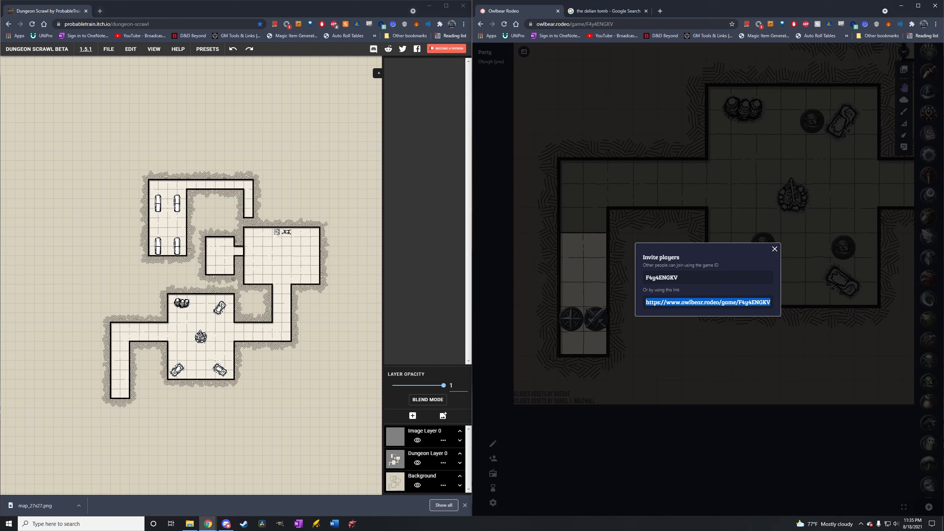
Switch to Firefox, open the invite link, join as a player with the game password, and close the host's invitation dialog.
{"action": "key", "text": "super"}
{"action": "type", "text": "firefox"}
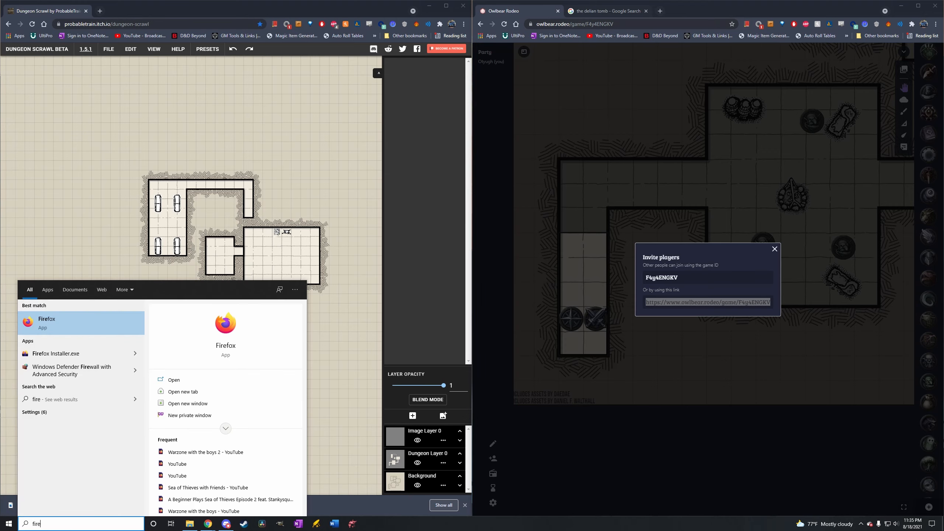
{"action": "key", "text": "Return"}
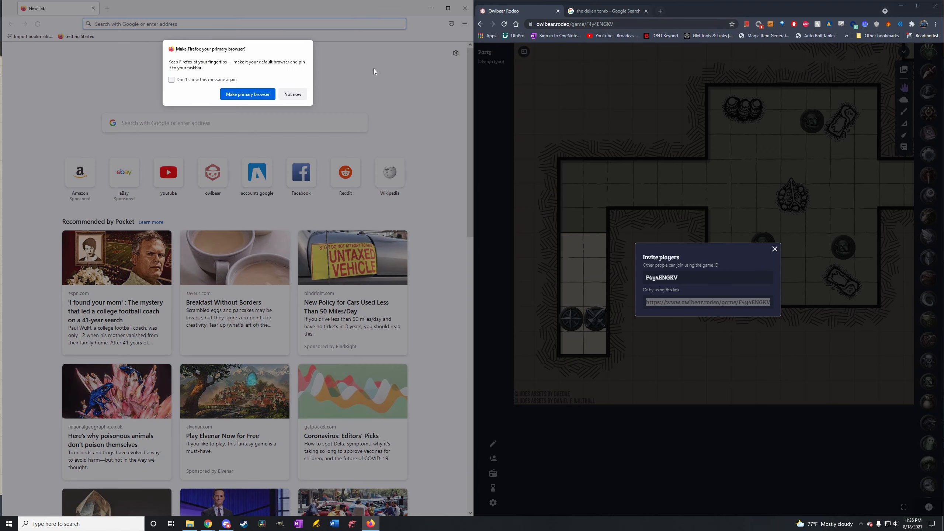
{"action": "left_click", "coordinate": [292, 94]}
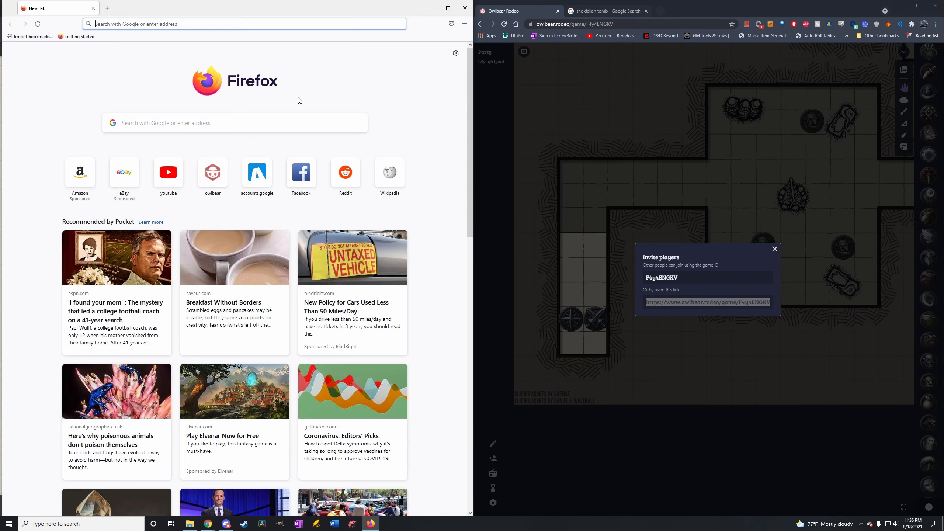
{"action": "key", "text": "ctrl+v"}
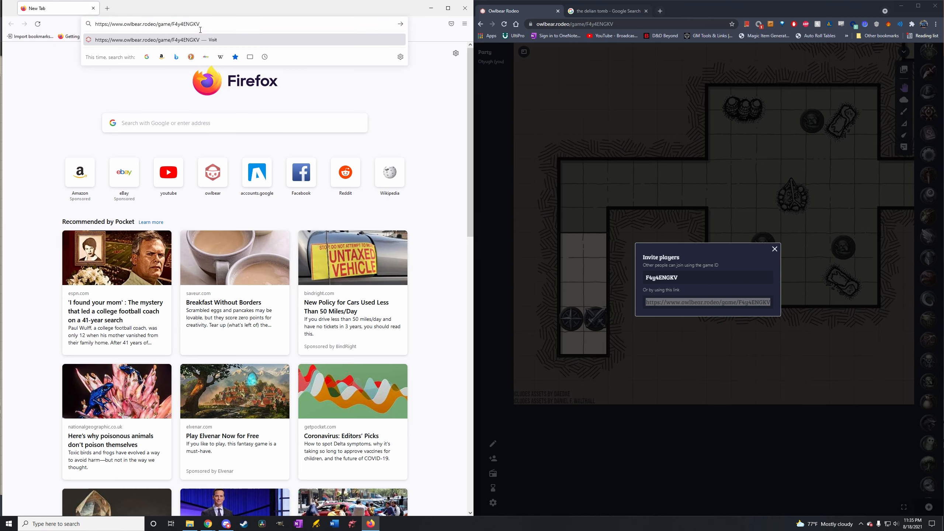
{"action": "left_click", "coordinate": [200, 39]}
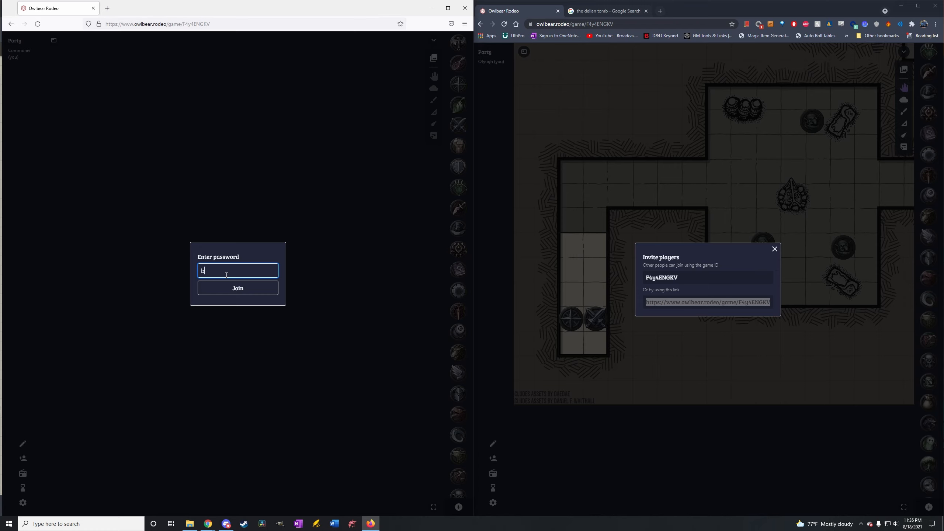
{"action": "key", "text": "Return"}
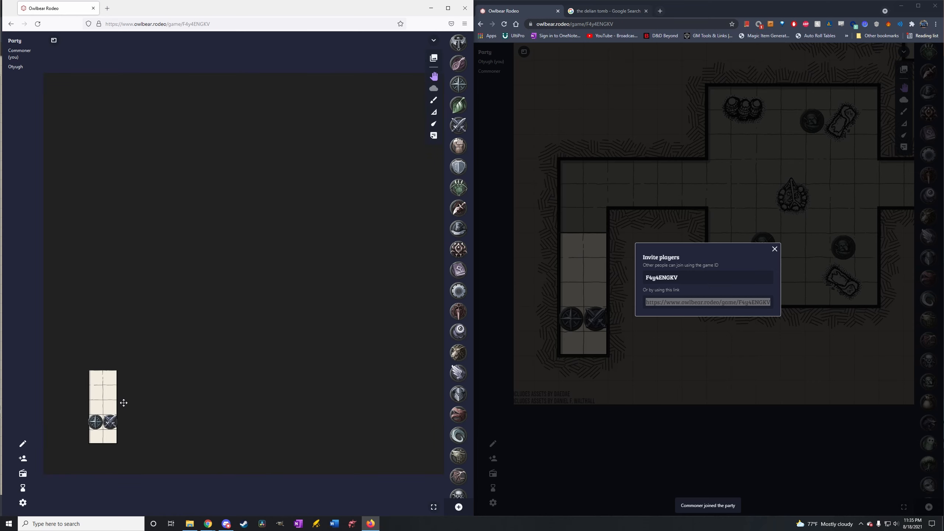
{"action": "left_click", "coordinate": [774, 249]}
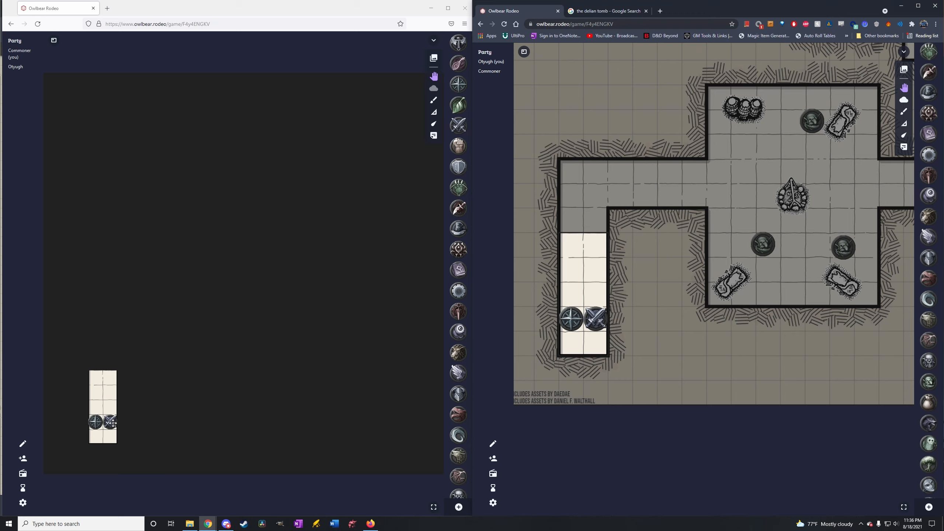
Move the crossed-swords token to the upper end of the uncovered corridor and place a goblin token in the cell beside it.
{"action": "left_click_drag", "start_coordinate": [111, 422], "coordinate": [113, 384]}
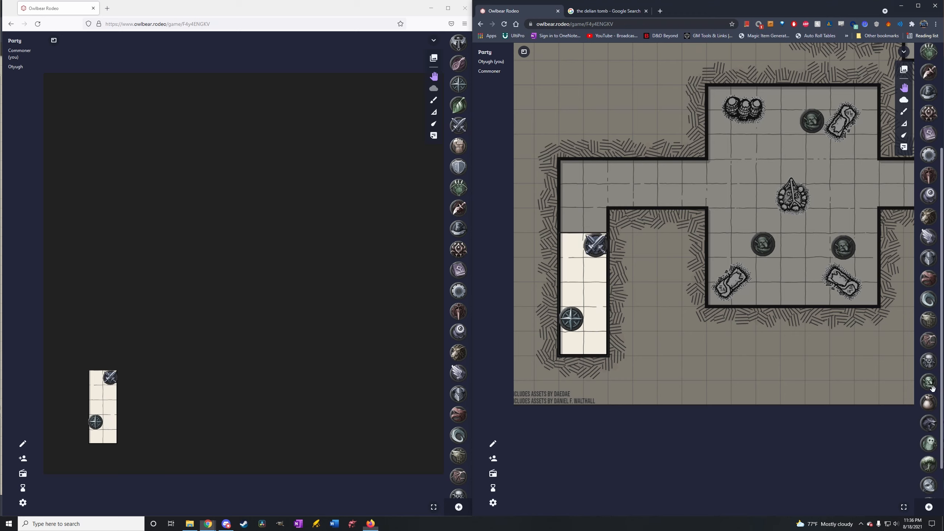
{"action": "left_click_drag", "start_coordinate": [933, 385], "coordinate": [574, 257]}
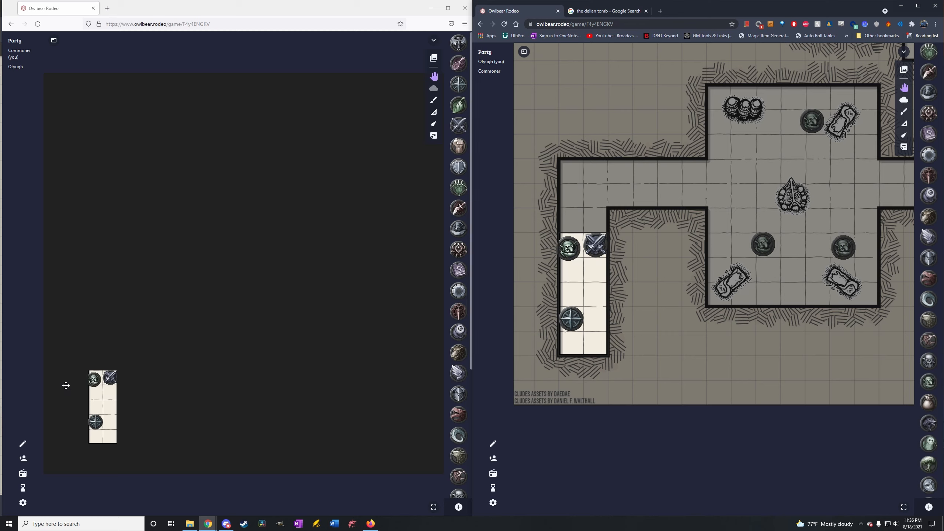
{"action": "mouse_move", "coordinate": [96, 381]}
{"action": "left_mouse_down"}
{"action": "mouse_move", "coordinate": [101, 397]}
{"action": "mouse_move", "coordinate": [98, 378]}
{"action": "mouse_move", "coordinate": [115, 396]}
{"action": "mouse_move", "coordinate": [111, 378]}
{"action": "left_mouse_up"}
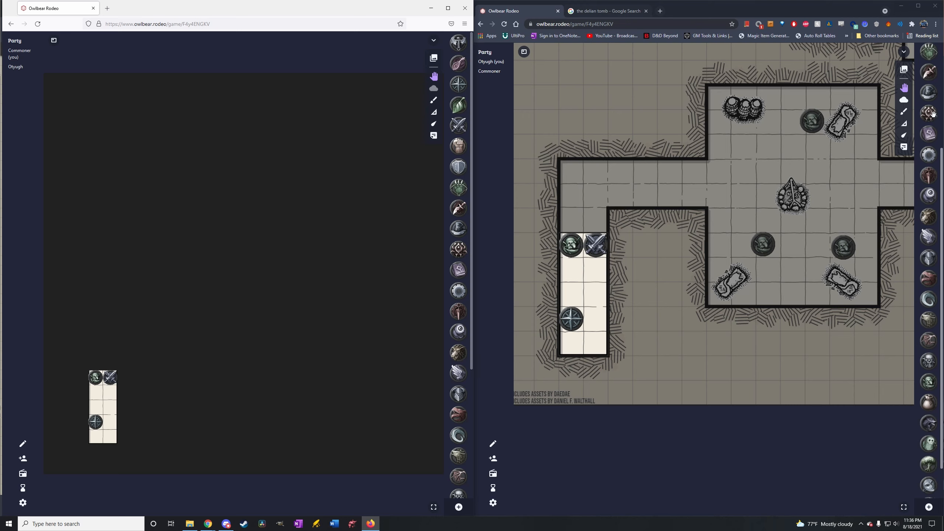
Cut the fog over the corridor's bend and along a two-cell-high band running east across the campfire room.
{"action": "left_click", "coordinate": [903, 99]}
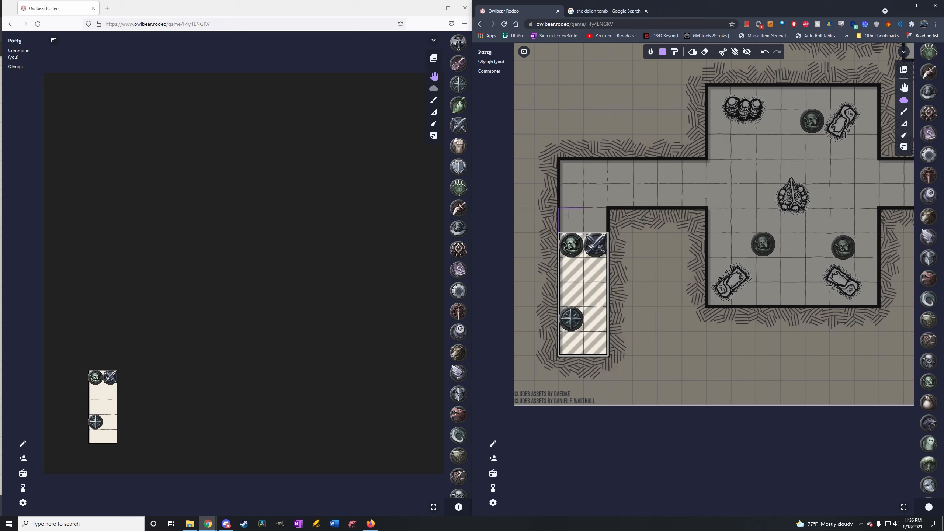
{"action": "left_click_drag", "start_coordinate": [569, 215], "coordinate": [605, 225]}
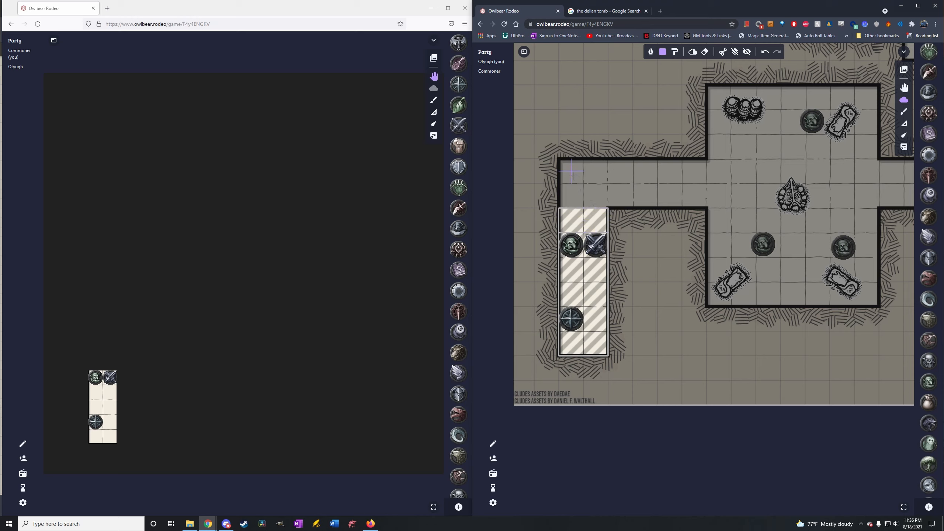
{"action": "mouse_move", "coordinate": [571, 171]}
{"action": "left_mouse_down"}
{"action": "mouse_move", "coordinate": [718, 212]}
{"action": "mouse_move", "coordinate": [805, 220]}
{"action": "mouse_move", "coordinate": [892, 210]}
{"action": "left_mouse_up"}
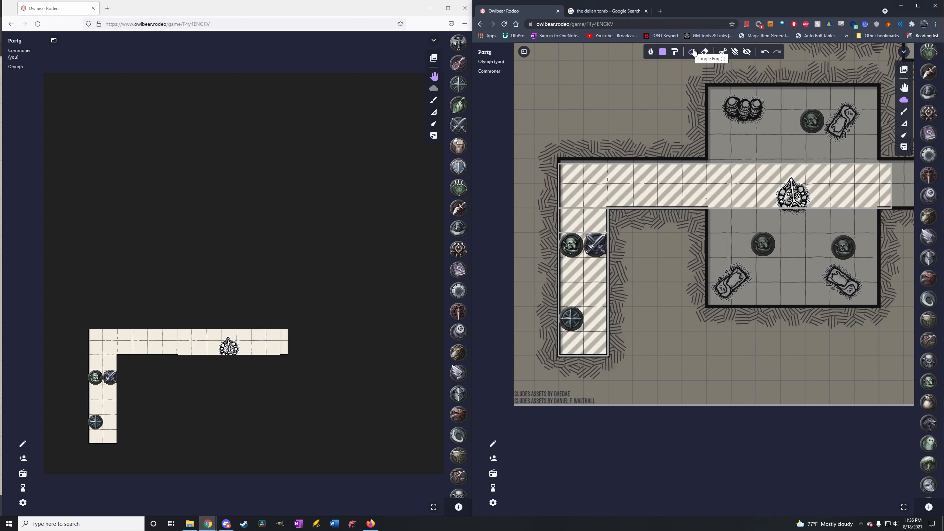
{"action": "left_click", "coordinate": [723, 53]}
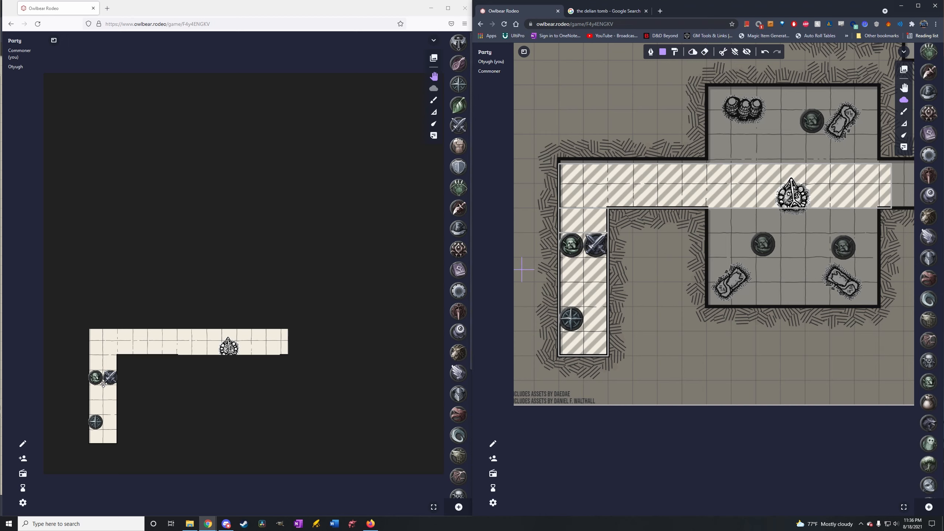
In the player's view, move the goblin, crossed-swords and compass-star tokens into the campfire room, west of the campfire.
{"action": "left_click_drag", "start_coordinate": [110, 378], "coordinate": [184, 334]}
{"action": "left_click_drag", "start_coordinate": [114, 374], "coordinate": [200, 349]}
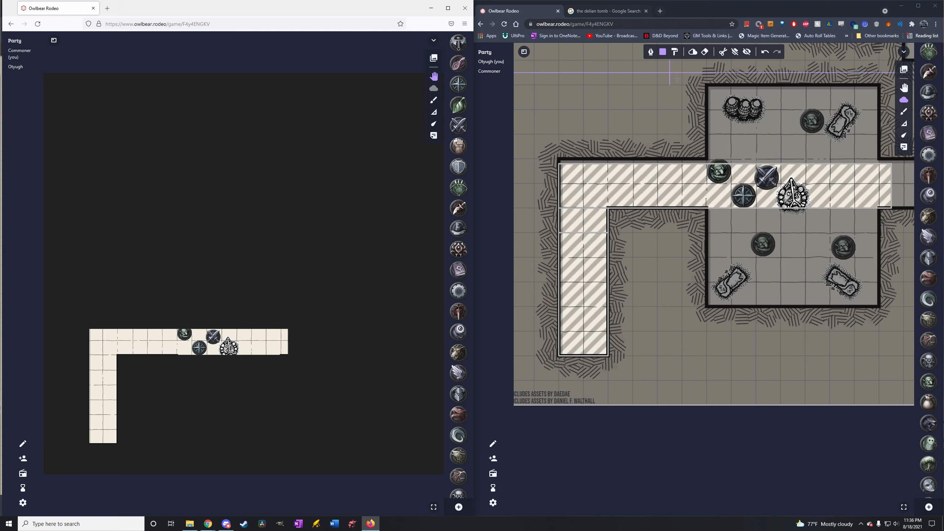
Cover the entrance corridor west of the party with fog again using a rectangle, with fog cutting toggled.
{"action": "left_click", "coordinate": [694, 52]}
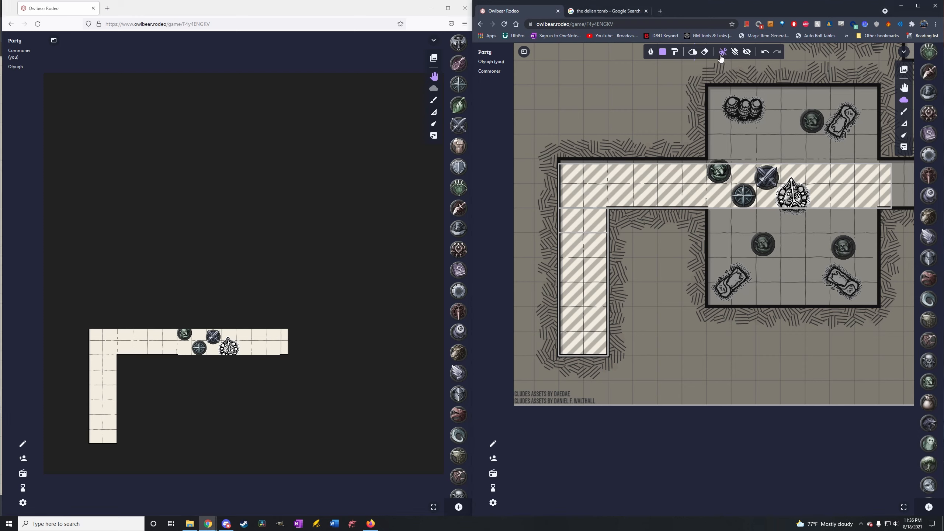
{"action": "left_click_drag", "start_coordinate": [561, 161], "coordinate": [682, 357]}
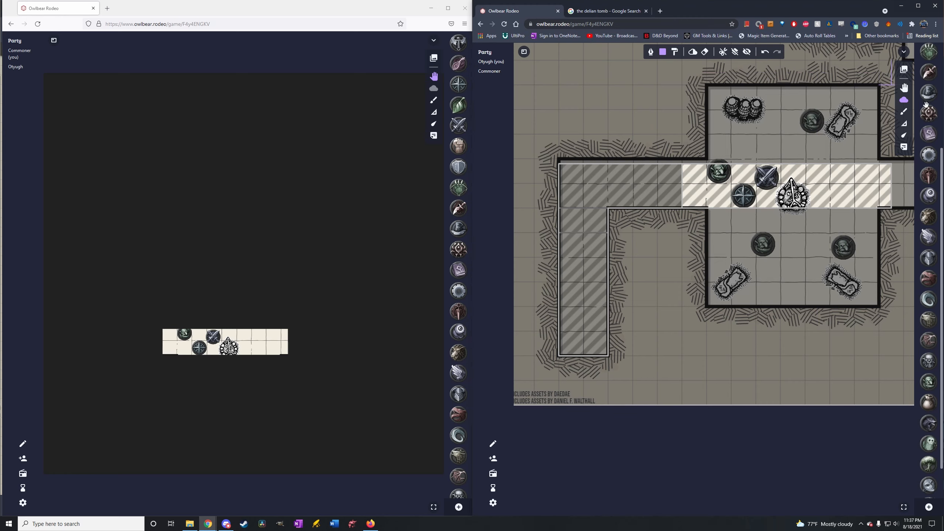
In the host's view, move the crossed-swords and compass-star tokens into the northeast room, beside the large monster token.
{"action": "left_click", "coordinate": [904, 87]}
{"action": "left_click_drag", "start_coordinate": [862, 170], "coordinate": [628, 326]}
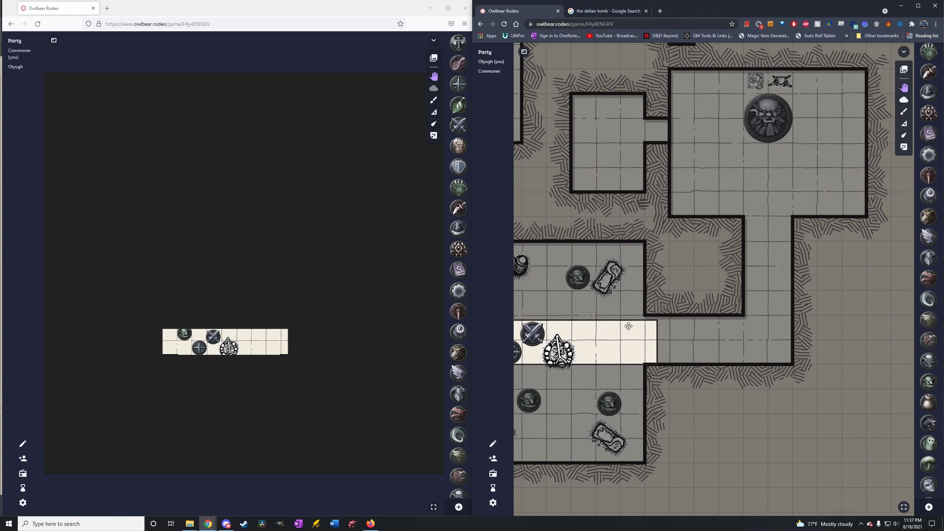
{"action": "left_click_drag", "start_coordinate": [535, 344], "coordinate": [725, 117]}
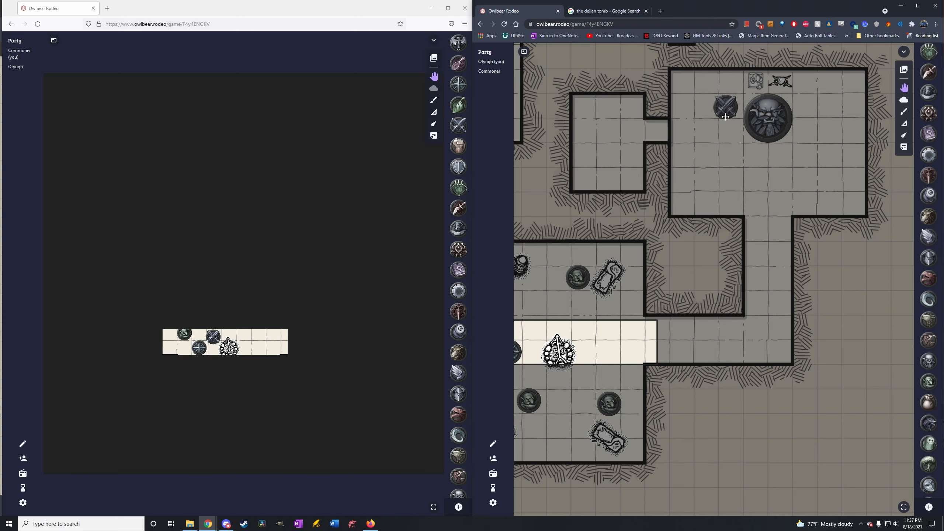
{"action": "left_click_drag", "start_coordinate": [527, 356], "coordinate": [750, 143]}
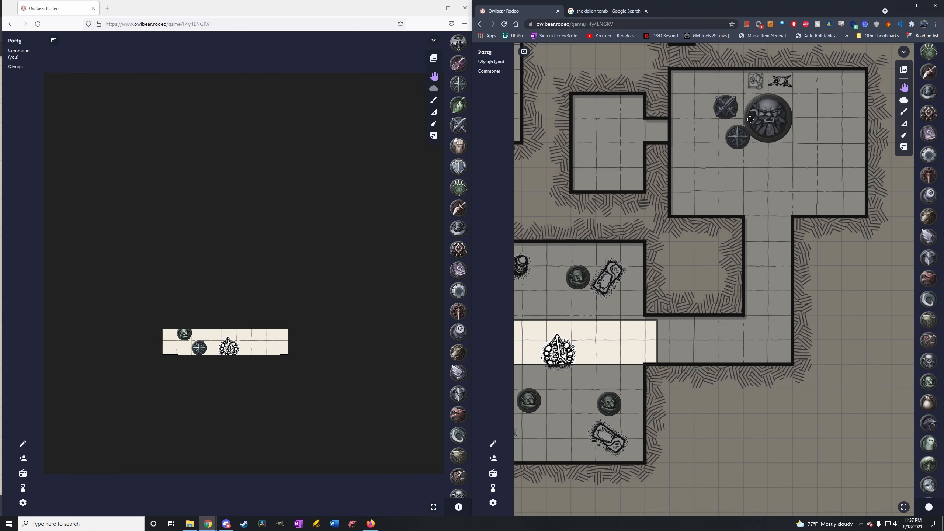
Cut the fog over the whole northeast room in the host's view with a rectangle spanning its interior, revealing the large monster token.
{"action": "left_click_drag", "start_coordinate": [776, 176], "coordinate": [692, 276]}
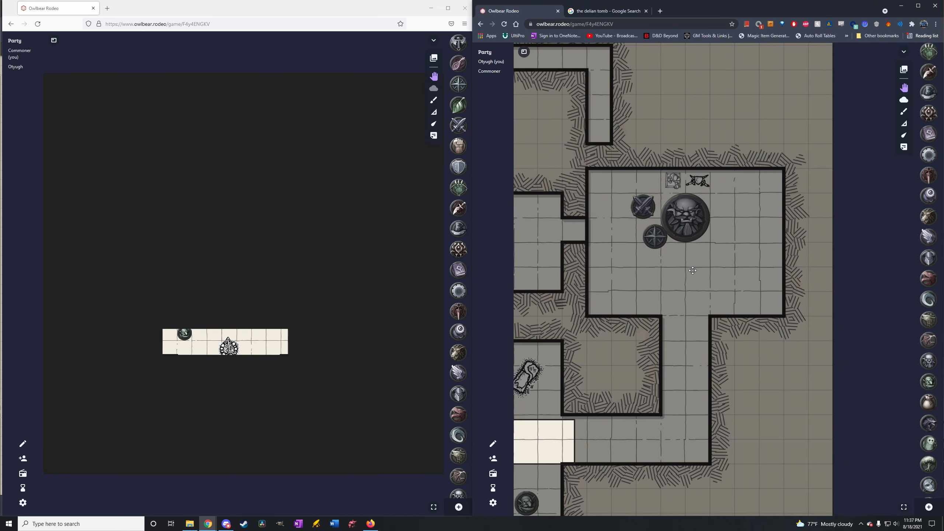
{"action": "left_click", "coordinate": [904, 100]}
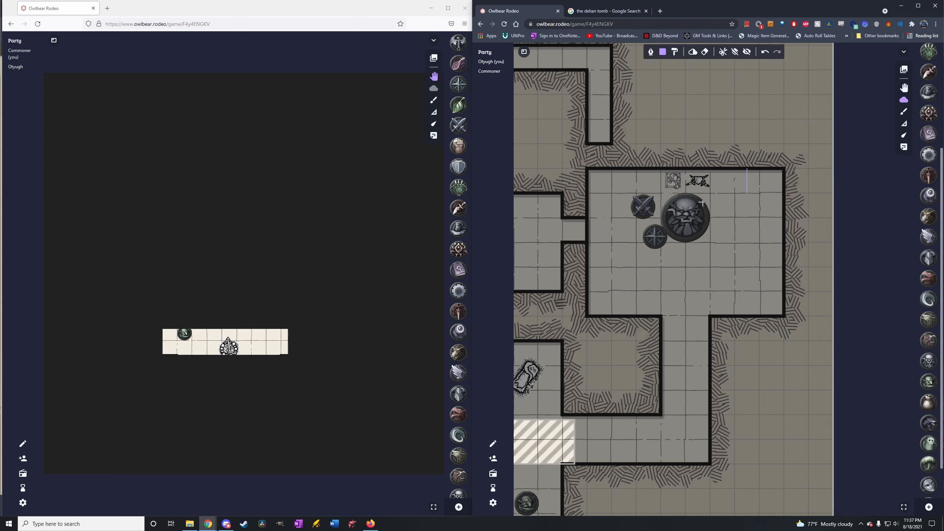
{"action": "left_click_drag", "start_coordinate": [598, 178], "coordinate": [790, 318]}
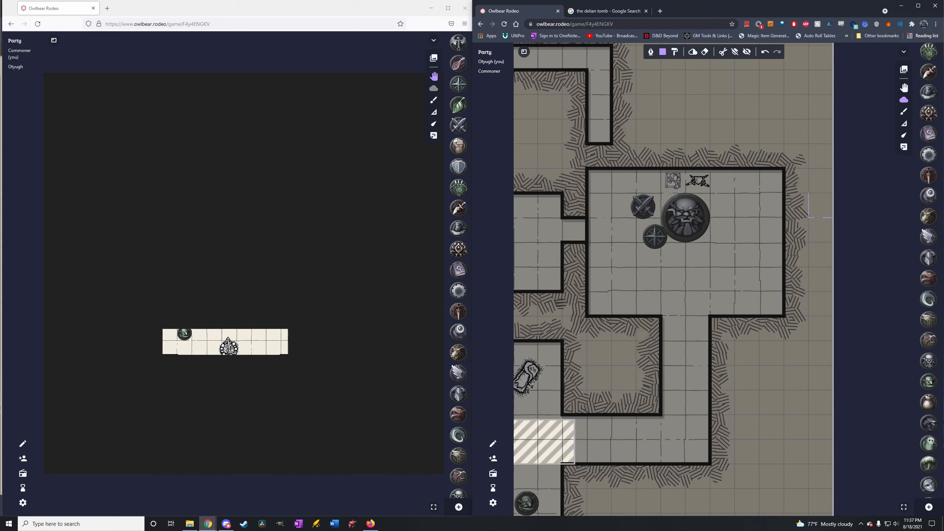
{"action": "mouse_move", "coordinate": [785, 176]}
{"action": "left_mouse_down"}
{"action": "mouse_move", "coordinate": [734, 181]}
{"action": "mouse_move", "coordinate": [586, 296]}
{"action": "mouse_move", "coordinate": [589, 324]}
{"action": "left_mouse_up"}
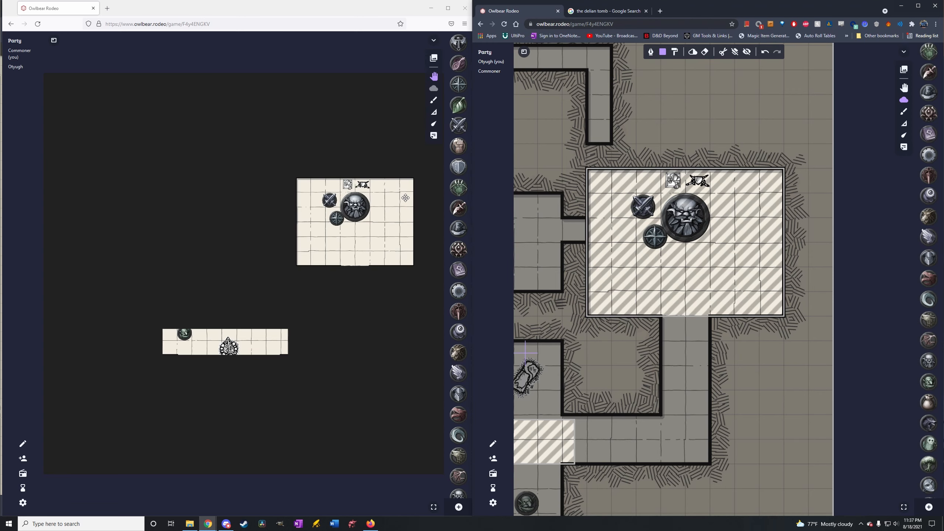
{"action": "left_click_drag", "start_coordinate": [409, 195], "coordinate": [364, 254]}
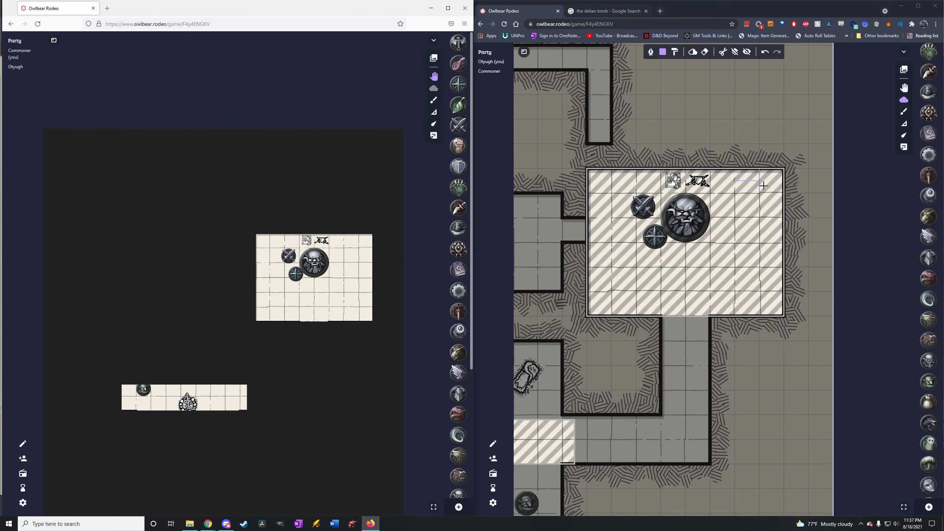
Cut the fog along the northeast room's west and north walls, and move the crossed-swords token to the north wall in the player's view.
{"action": "left_click_drag", "start_coordinate": [783, 170], "coordinate": [587, 324]}
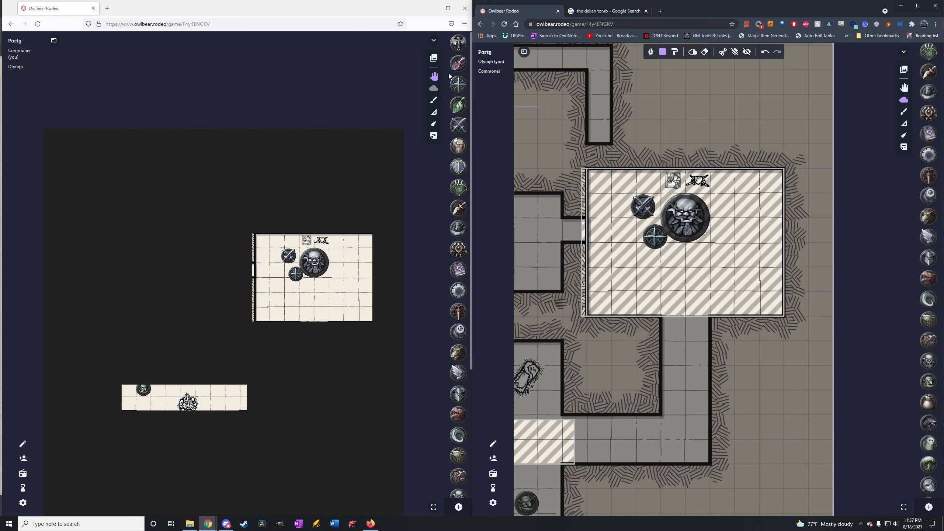
{"action": "left_click_drag", "start_coordinate": [289, 257], "coordinate": [262, 270]}
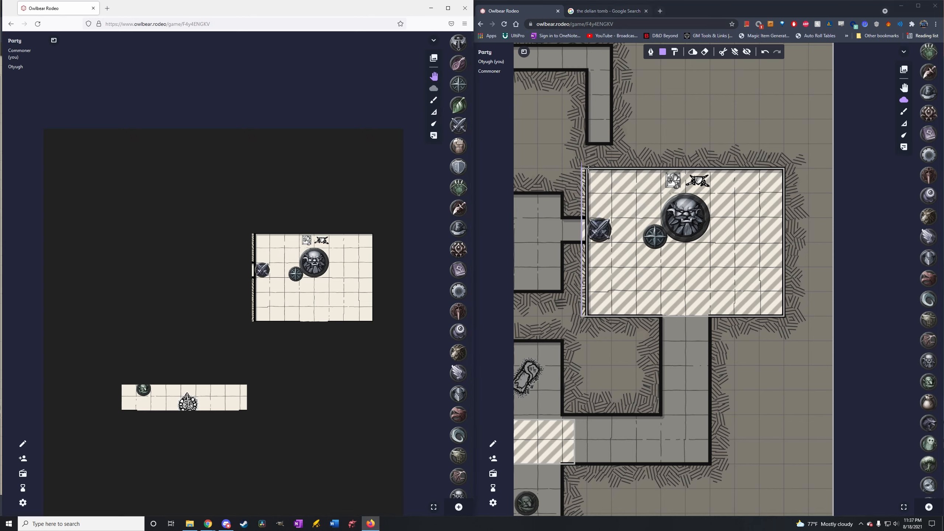
{"action": "left_click_drag", "start_coordinate": [584, 166], "coordinate": [785, 316]}
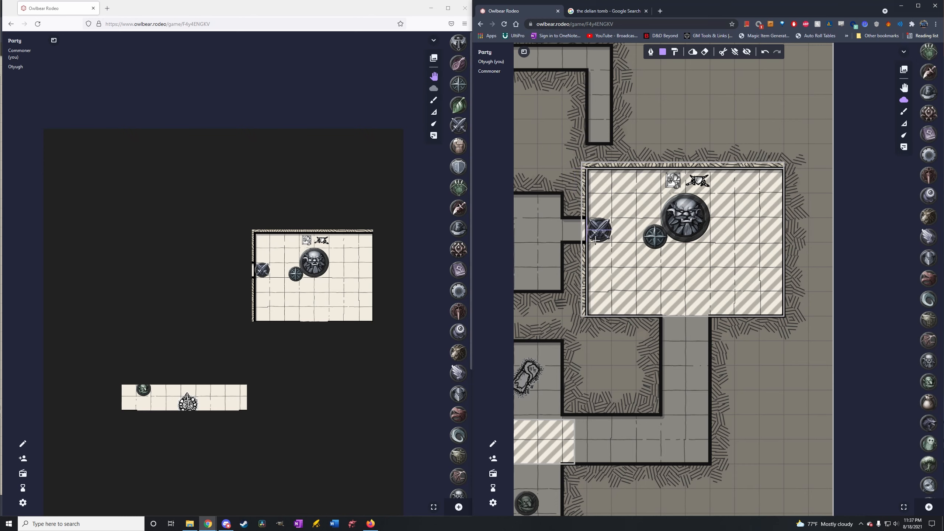
{"action": "left_click", "coordinate": [436, 79]}
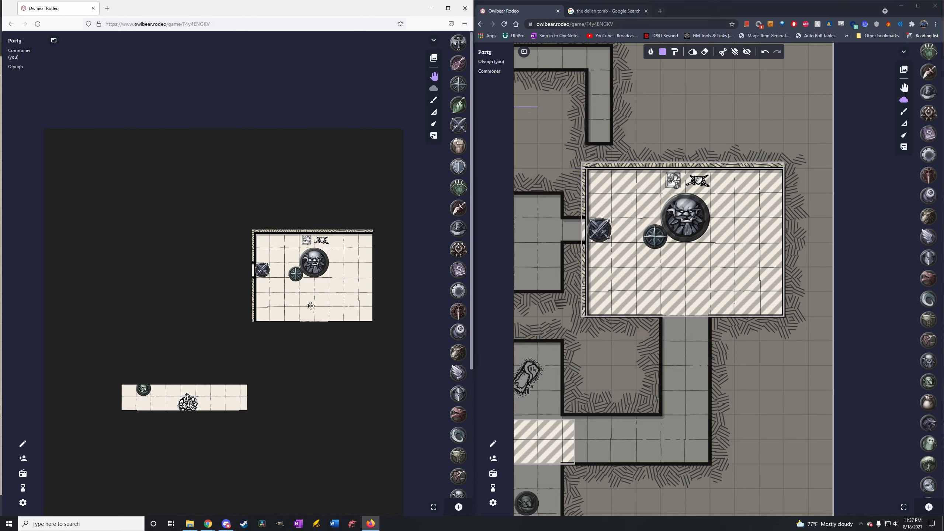
{"action": "left_click_drag", "start_coordinate": [264, 275], "coordinate": [289, 246]}
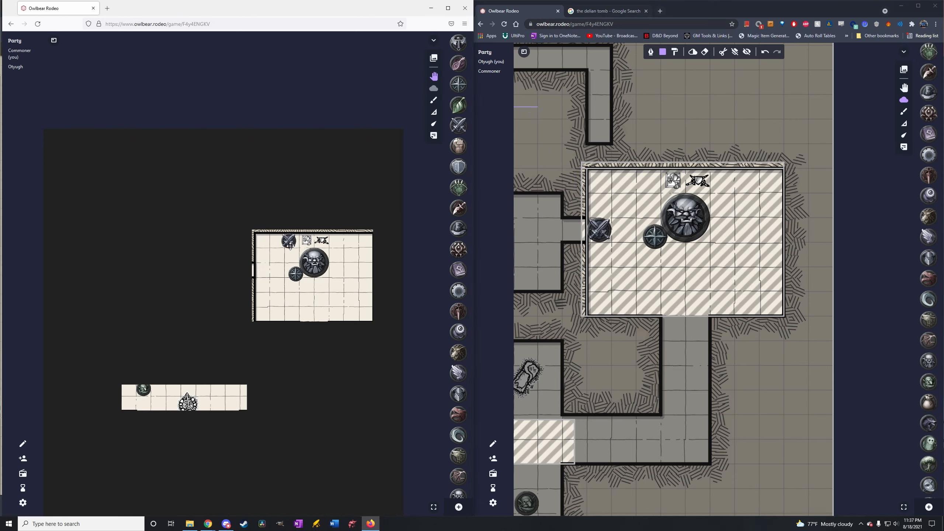
Cut a small fog patch above the northeast room's northwest corner and move the crossed-swords token onto the corridor end there in the host's view.
{"action": "left_click_drag", "start_coordinate": [584, 132], "coordinate": [627, 180]}
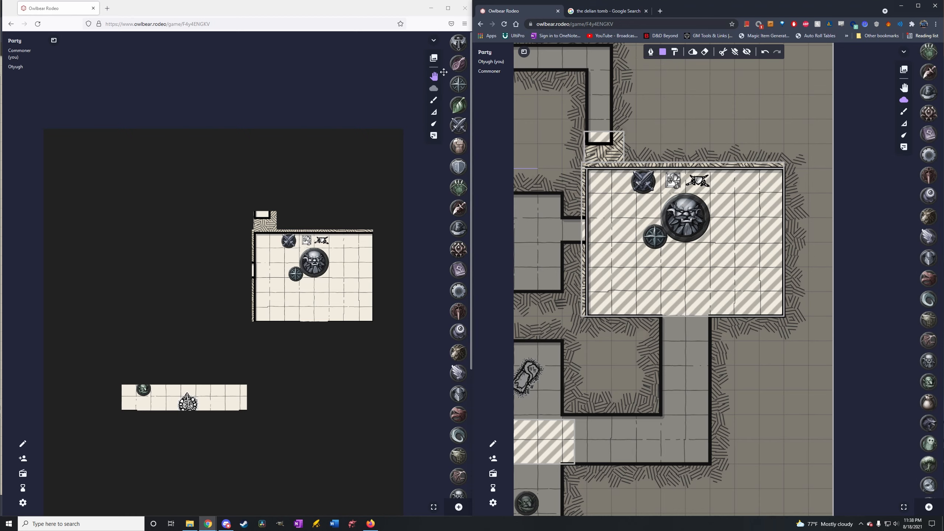
{"action": "left_click", "coordinate": [441, 82]}
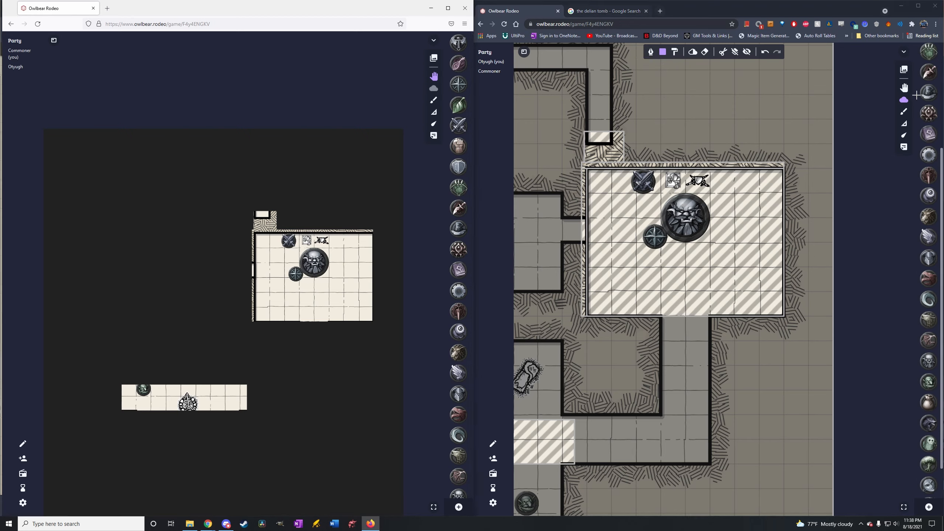
{"action": "left_click", "coordinate": [903, 88]}
{"action": "left_click_drag", "start_coordinate": [652, 186], "coordinate": [604, 143]}
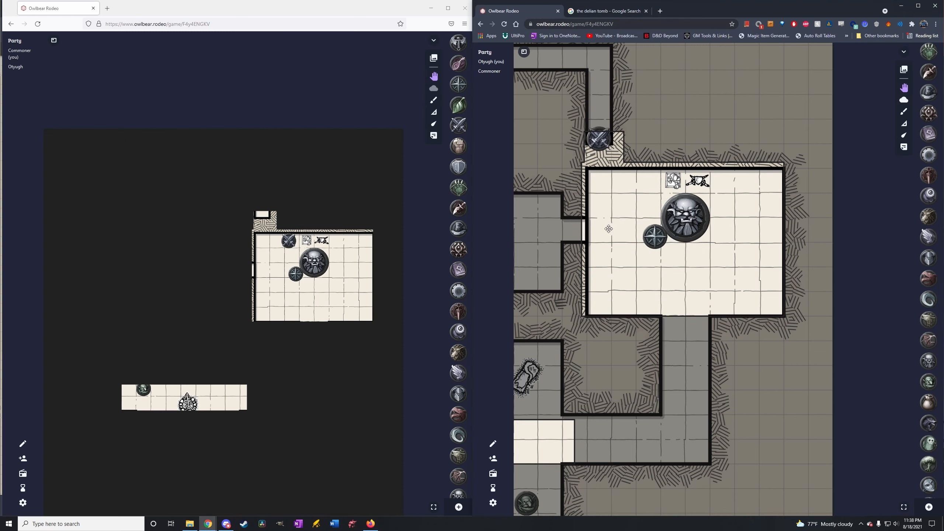
Drop the crossed-swords token into the fog north of the room twice from the player's view, returning it to the northwest corner in the host's view between.
{"action": "left_click", "coordinate": [397, 209]}
{"action": "left_click_drag", "start_coordinate": [262, 219], "coordinate": [240, 160]}
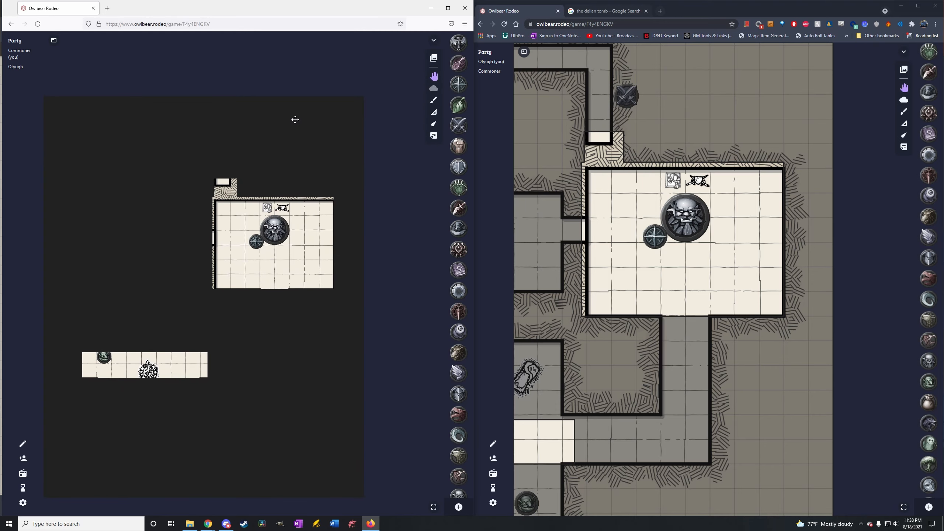
{"action": "left_click_drag", "start_coordinate": [295, 119], "coordinate": [312, 144]}
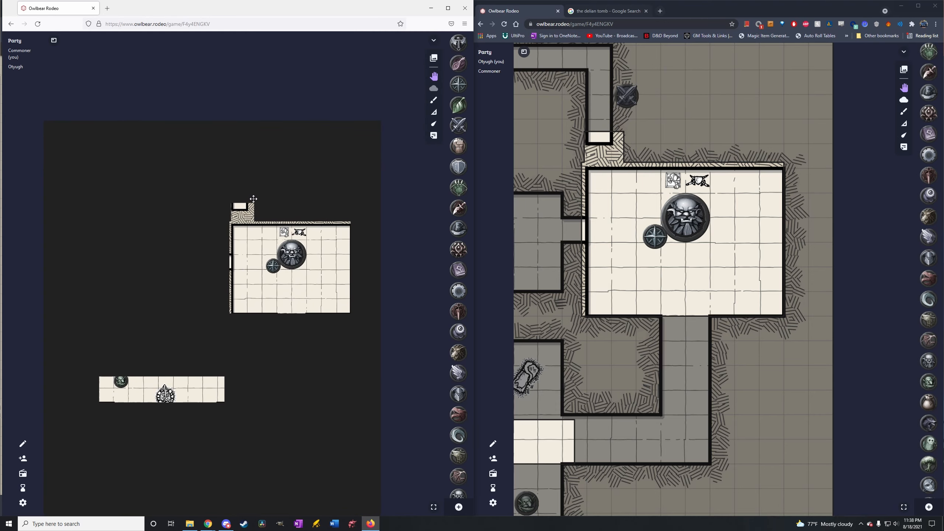
{"action": "left_click_drag", "start_coordinate": [630, 102], "coordinate": [614, 182]}
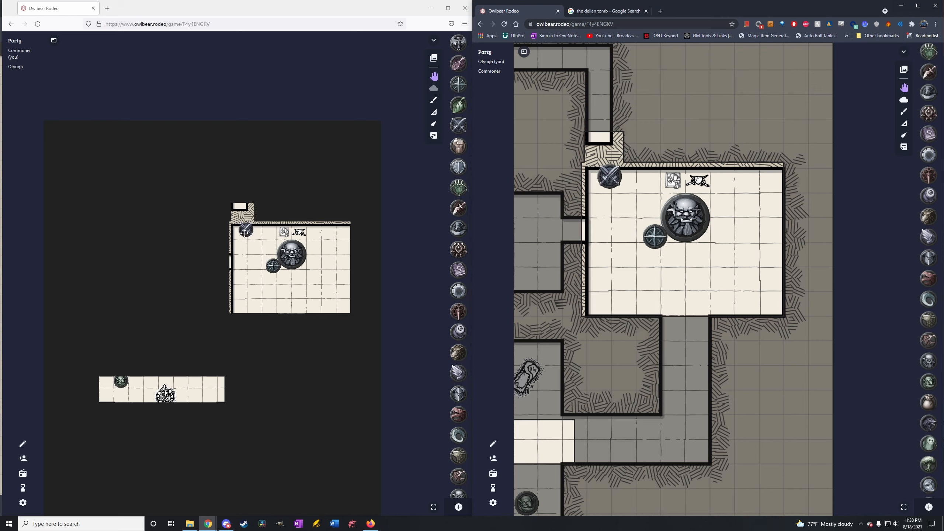
{"action": "left_click_drag", "start_coordinate": [246, 232], "coordinate": [285, 173]}
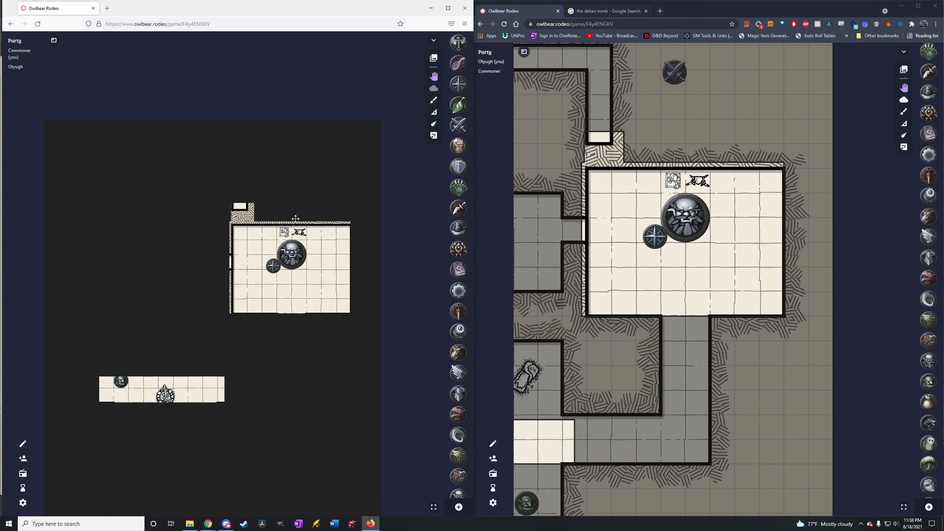